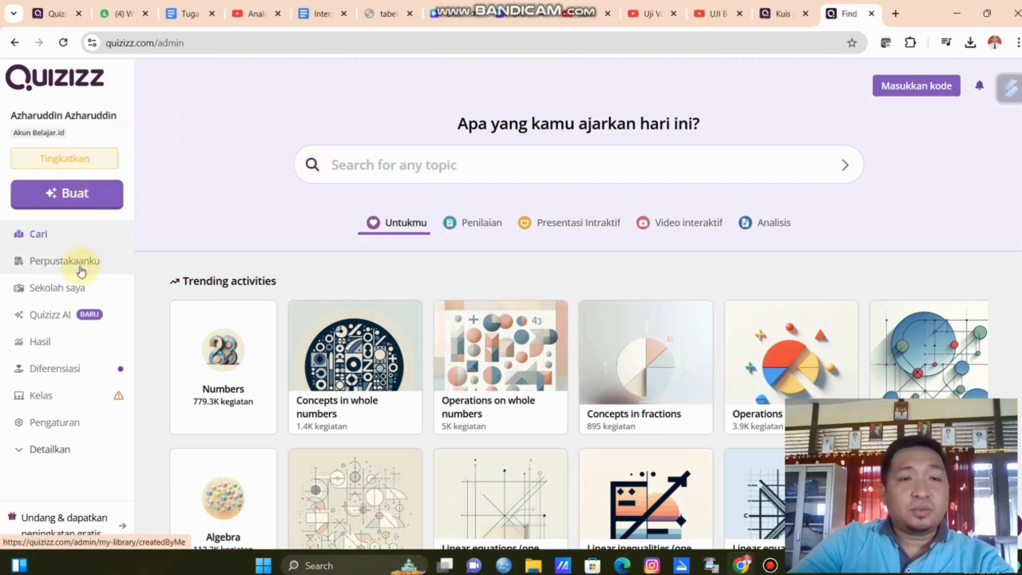
# Open the 'Latihan membuat quis' quiz from the library and review its three questions.
pyautogui.click(80, 272)
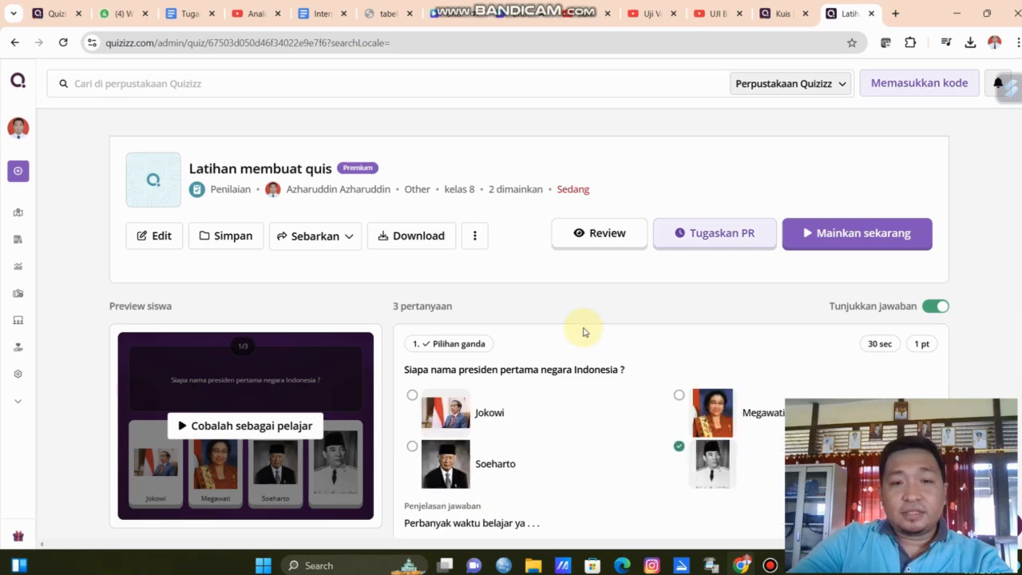
pyautogui.scroll(-5, 583, 332)
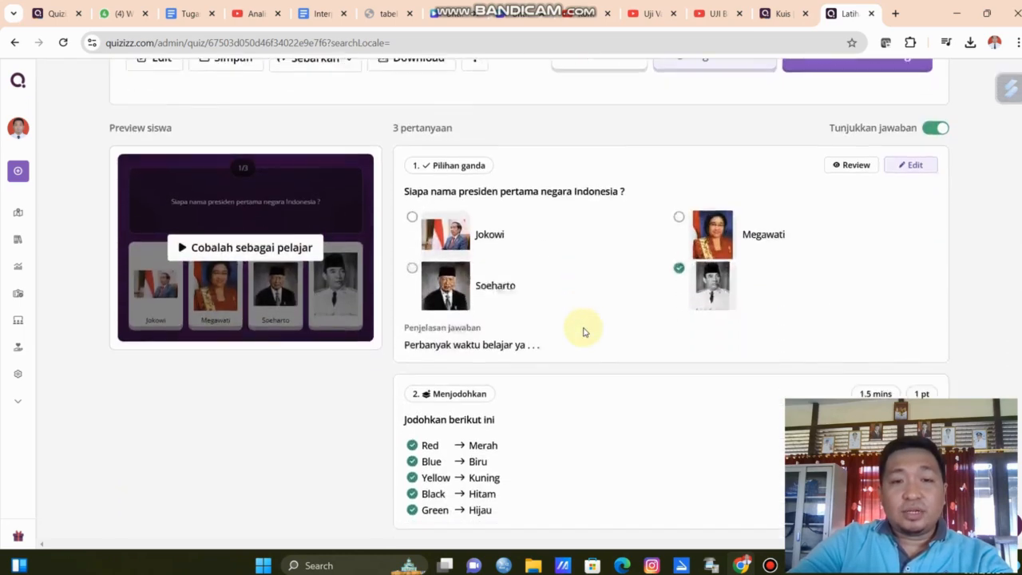
pyautogui.scroll(-4, 583, 332)
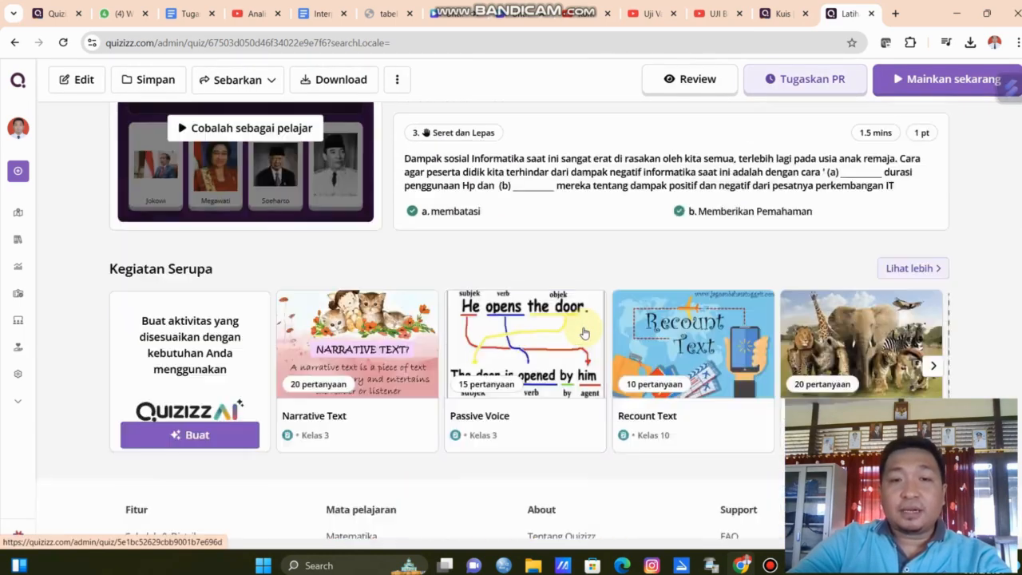
pyautogui.scroll(7, 583, 332)
pyautogui.scroll(1, 583, 331)
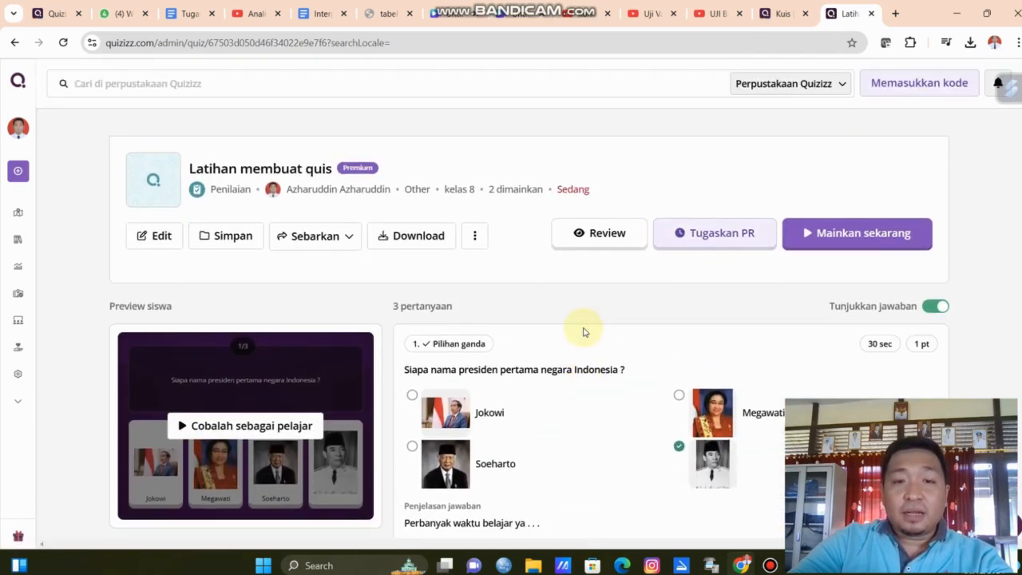
pyautogui.scroll(-2, 582, 331)
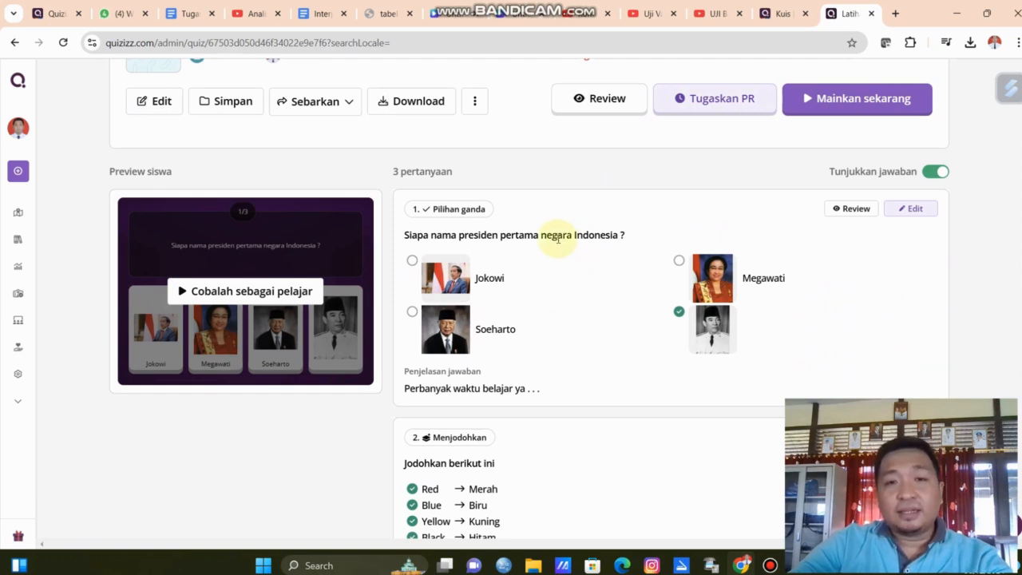
pyautogui.scroll(-3, 571, 285)
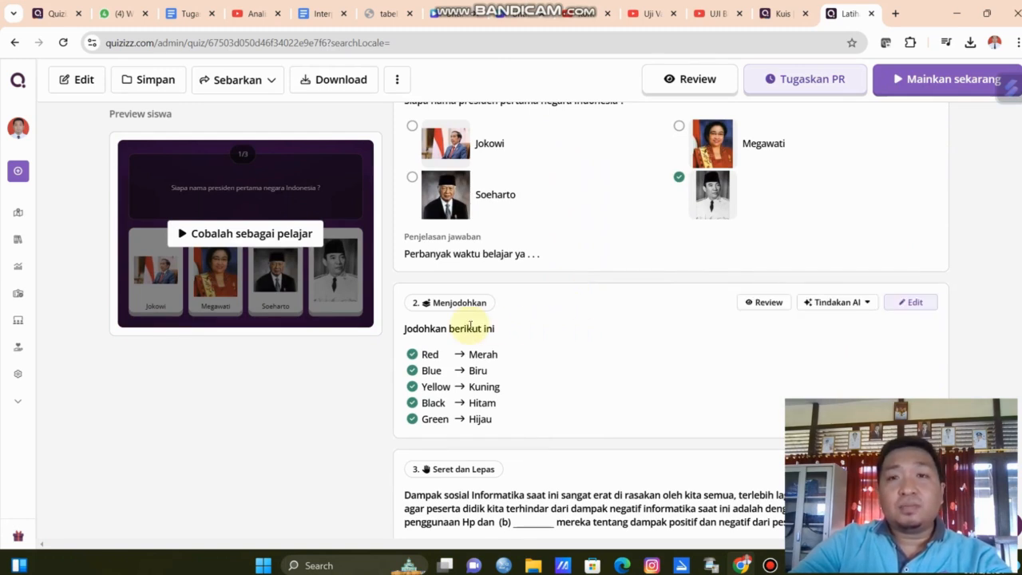
pyautogui.scroll(-3, 499, 343)
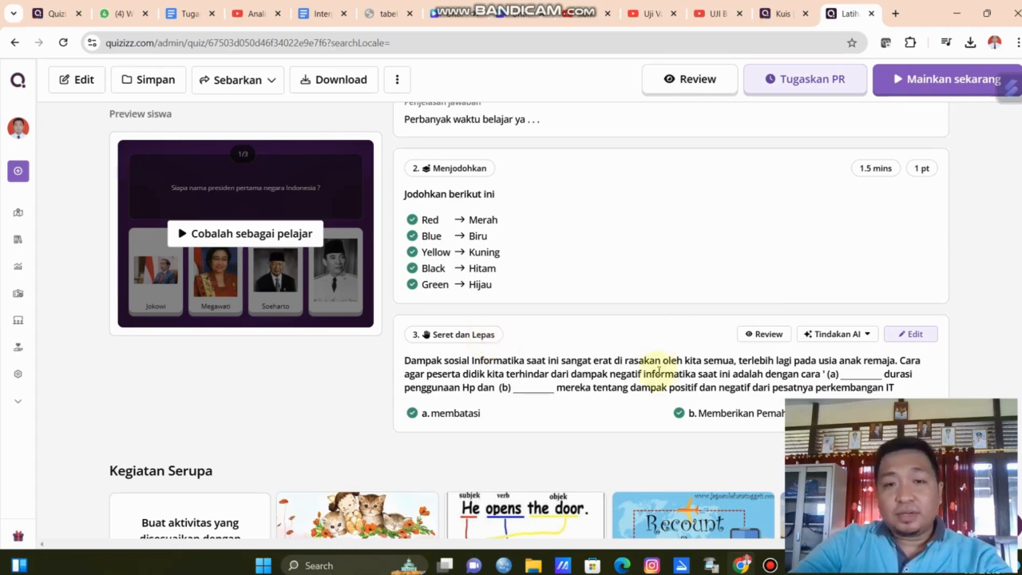
# Preview the quiz as a student and answer the first question by picking the fourth picture option.
pyautogui.click(688, 80)
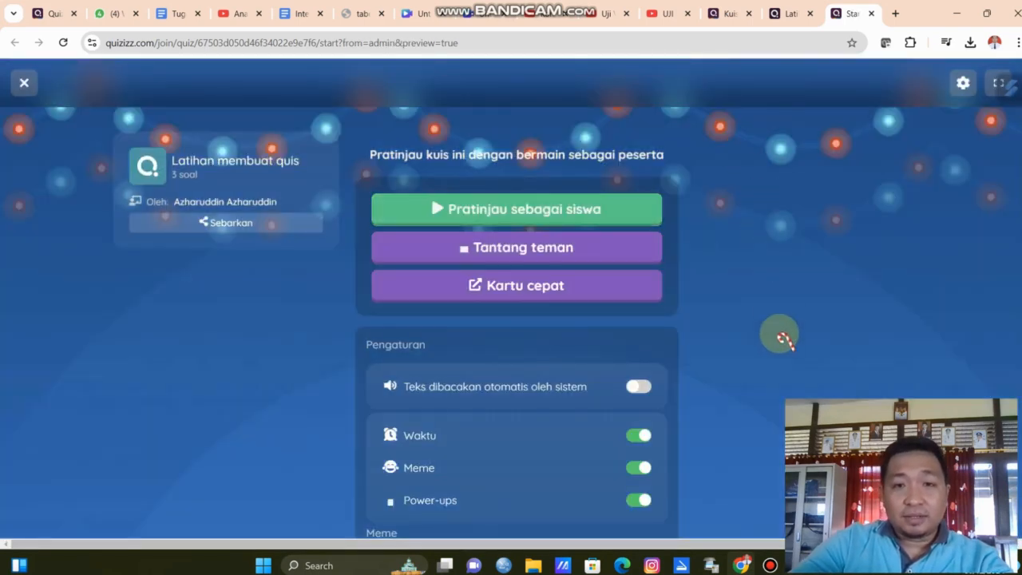
pyautogui.click(610, 221)
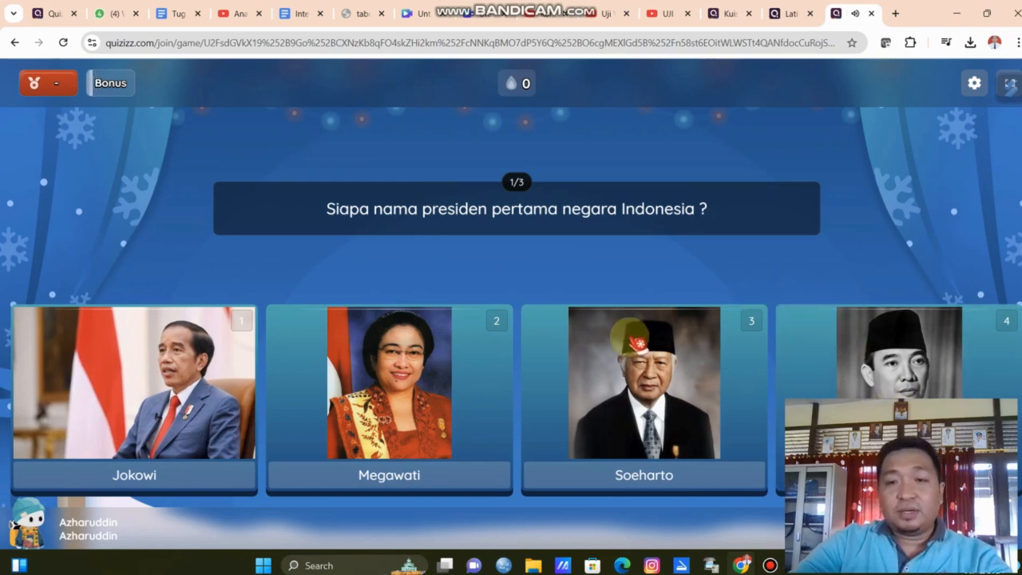
pyautogui.click(878, 383)
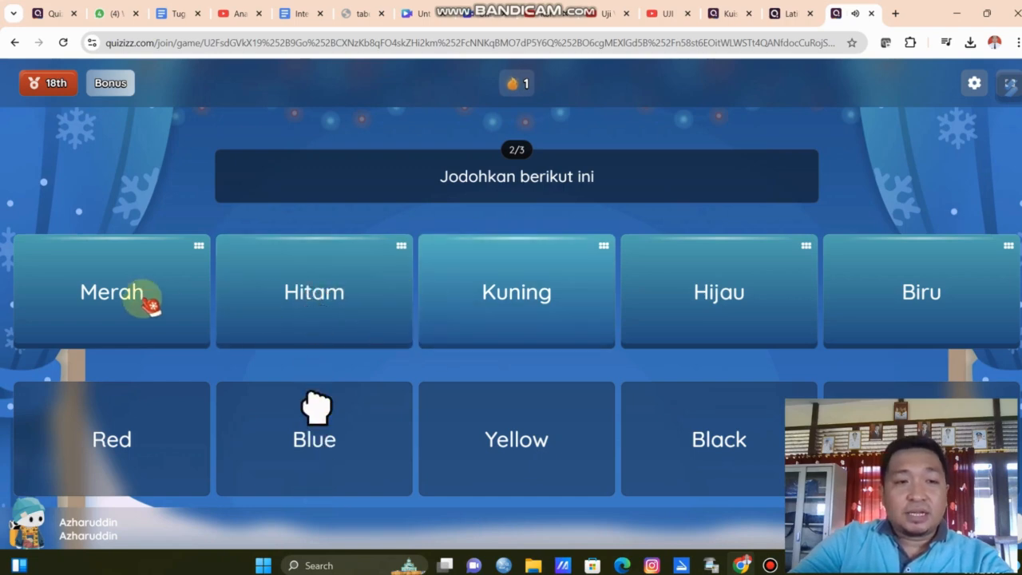
# Match the Indonesian colour cards to the English colour words in the second question.
pyautogui.moveTo(142, 299); pyautogui.dragTo(148, 441)
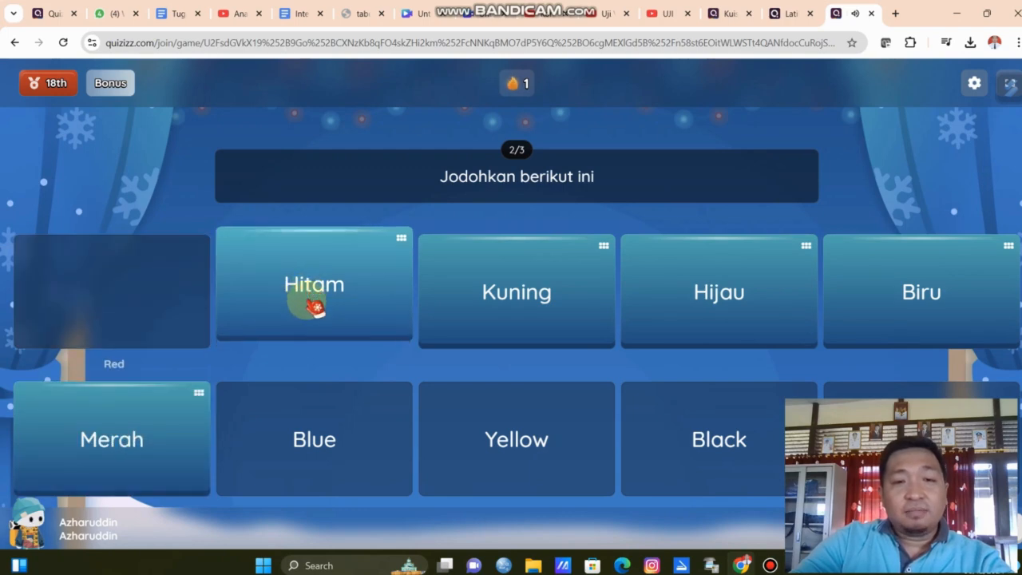
pyautogui.moveTo(315, 306); pyautogui.dragTo(320, 447)
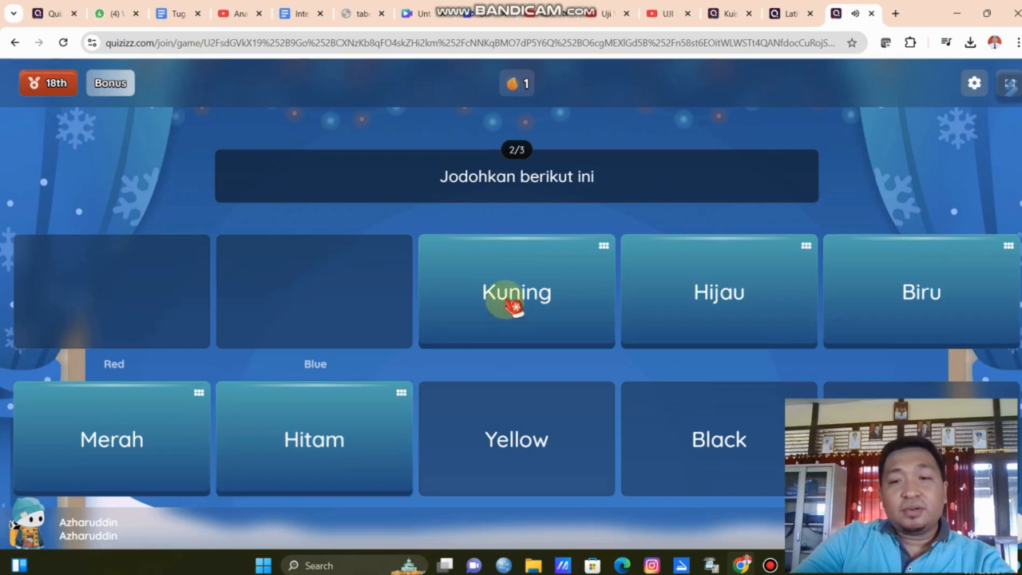
pyautogui.moveTo(506, 292); pyautogui.dragTo(517, 444)
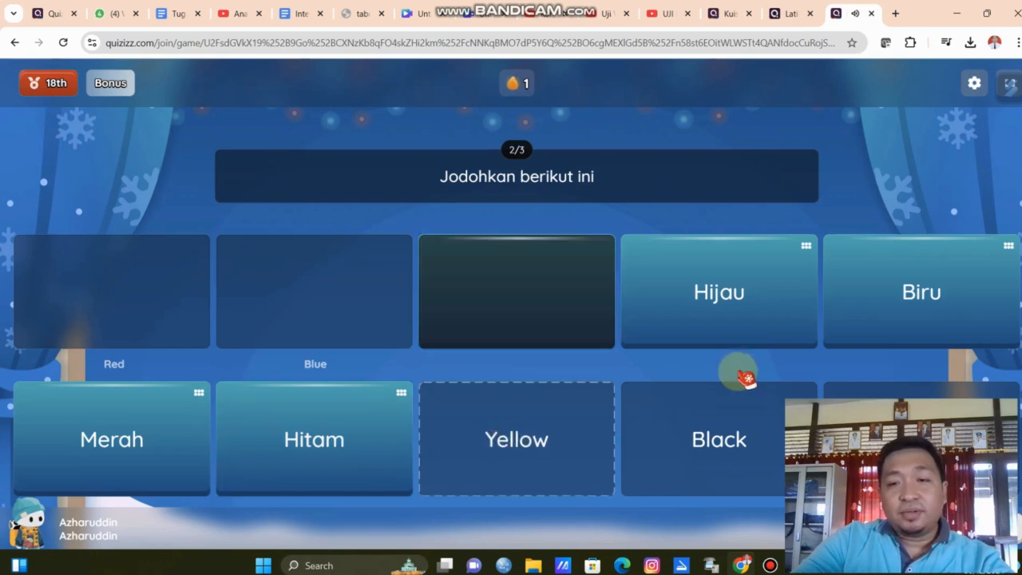
pyautogui.moveTo(743, 306); pyautogui.dragTo(919, 439)
pyautogui.moveTo(942, 324); pyautogui.dragTo(730, 452)
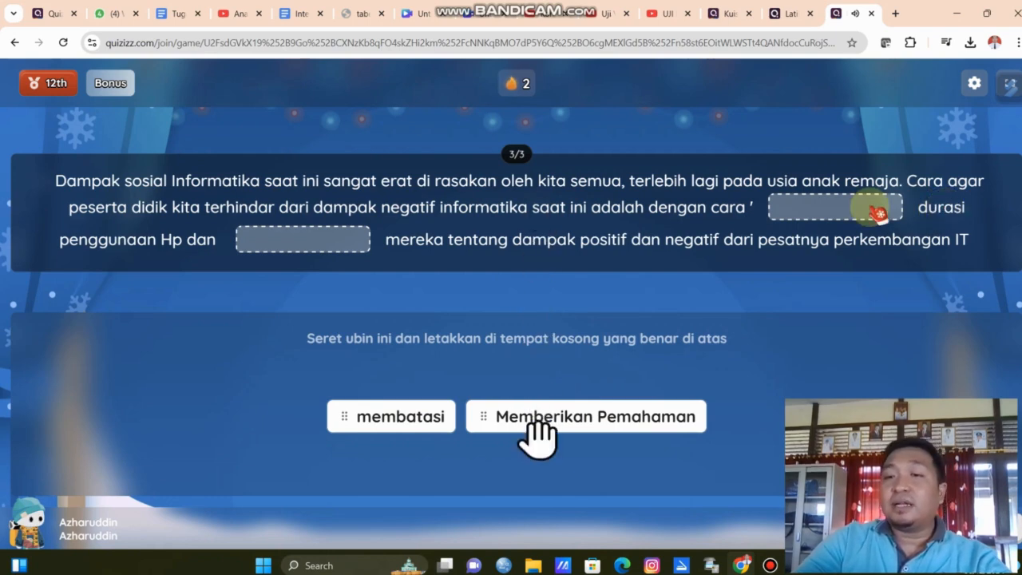
# Fill the two blanks of the third question with 'membatasi' and 'Memberikan Pemahaman'.
pyautogui.click(397, 424)
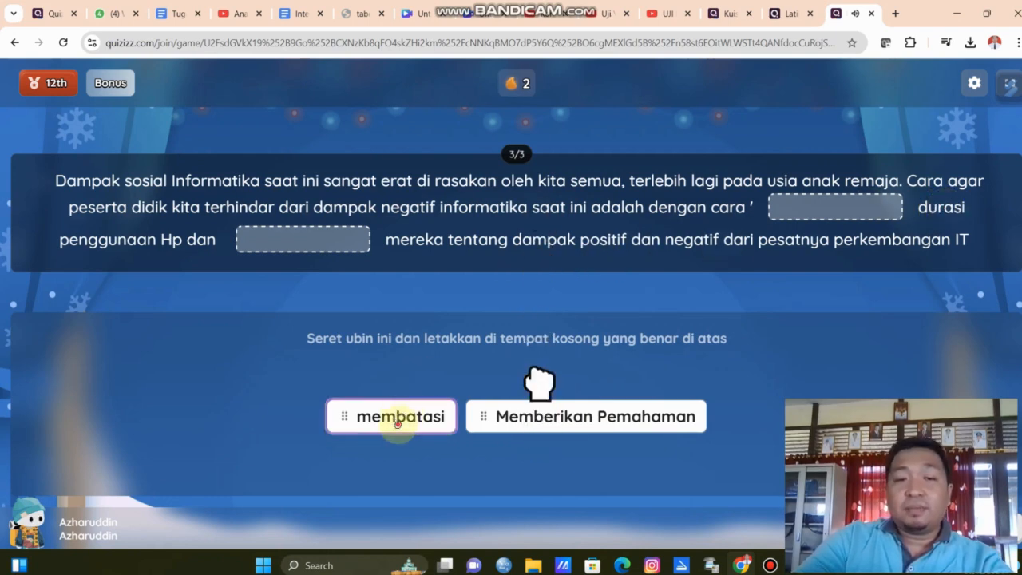
pyautogui.moveTo(397, 424); pyautogui.dragTo(895, 206)
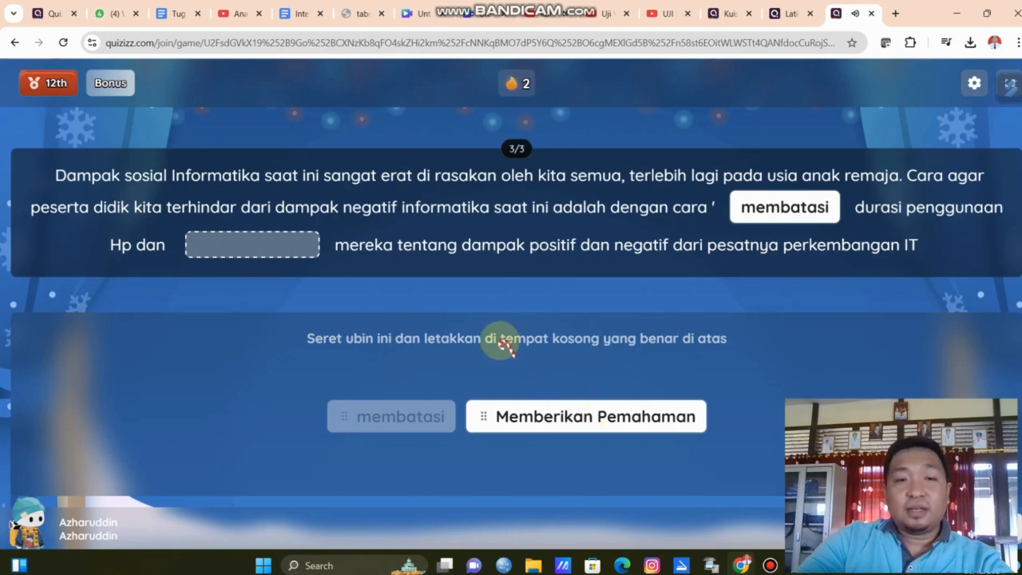
pyautogui.moveTo(543, 407); pyautogui.dragTo(258, 250)
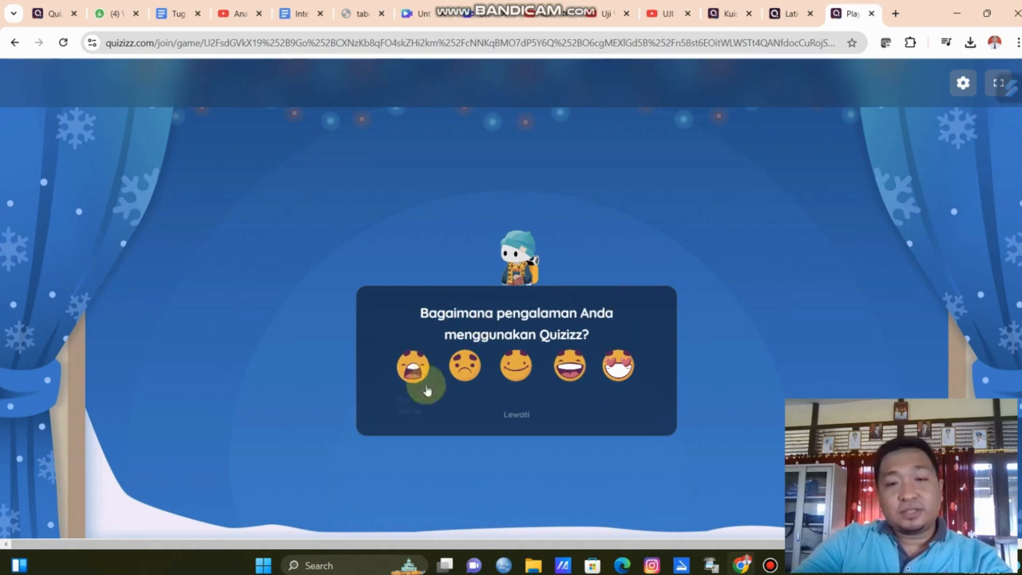
# Rate the quiz experience with the happiest face and exit the results summary.
pyautogui.click(616, 376)
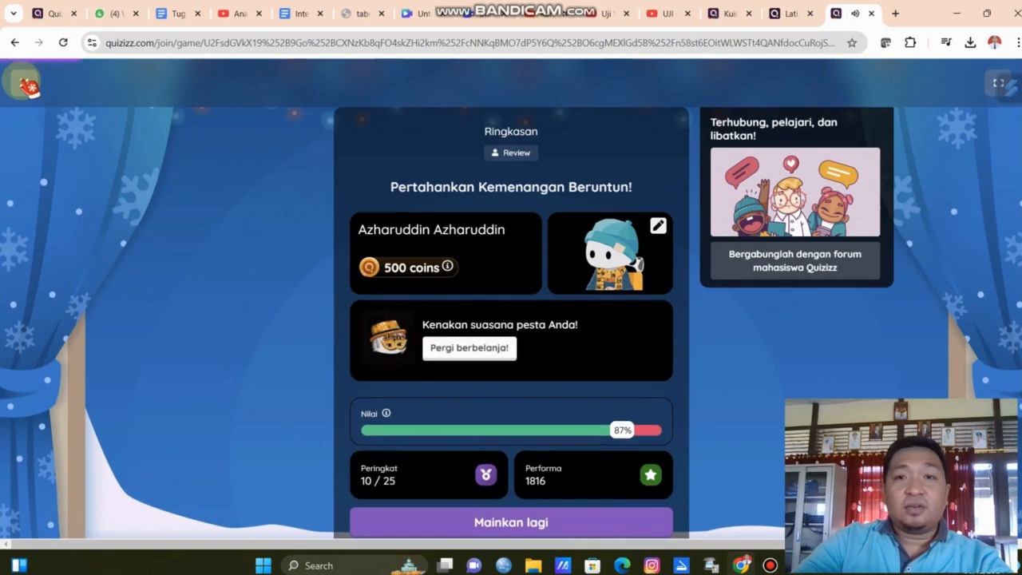
pyautogui.click(28, 85)
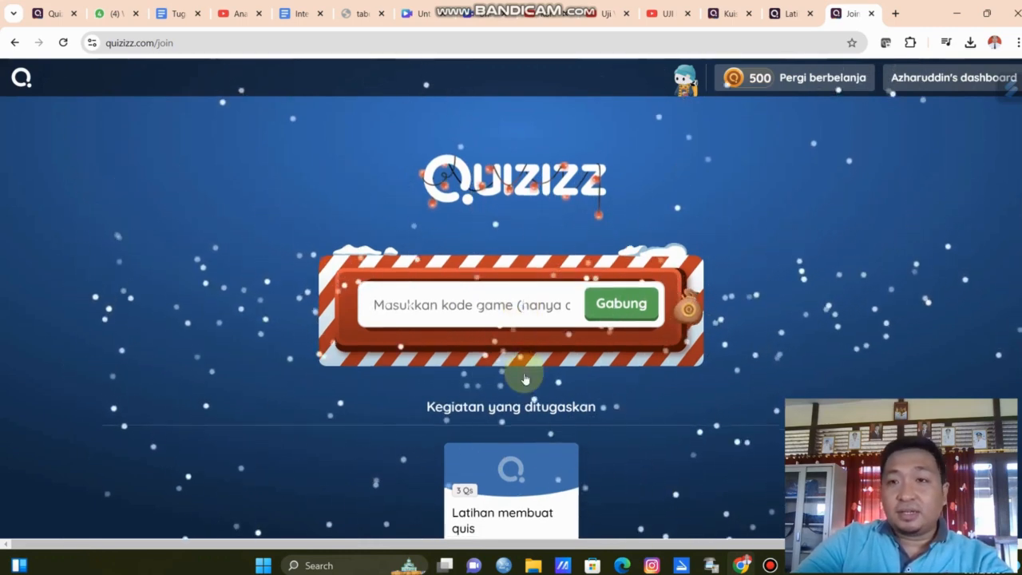
# Browse the student join page and dashboard showing the completed quiz activity.
pyautogui.scroll(-2, 524, 378)
pyautogui.scroll(2, 524, 378)
pyautogui.scroll(-2, 525, 379)
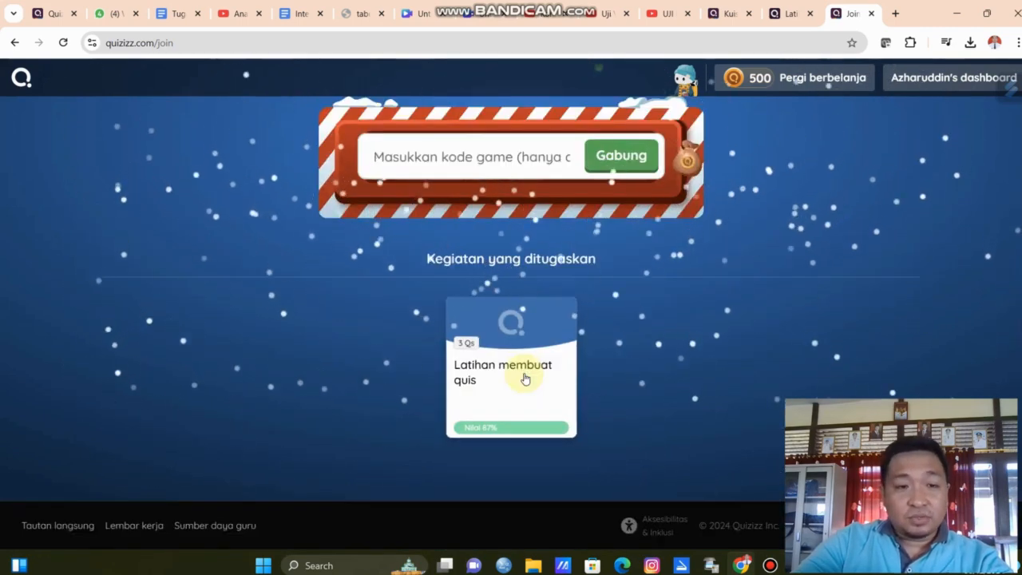
pyautogui.scroll(2, 524, 378)
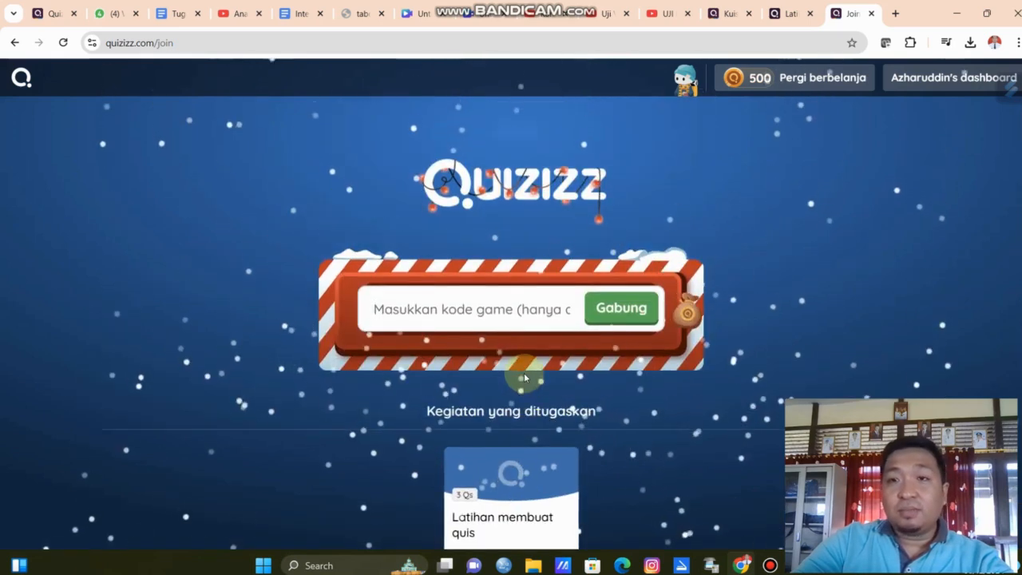
pyautogui.click(898, 77)
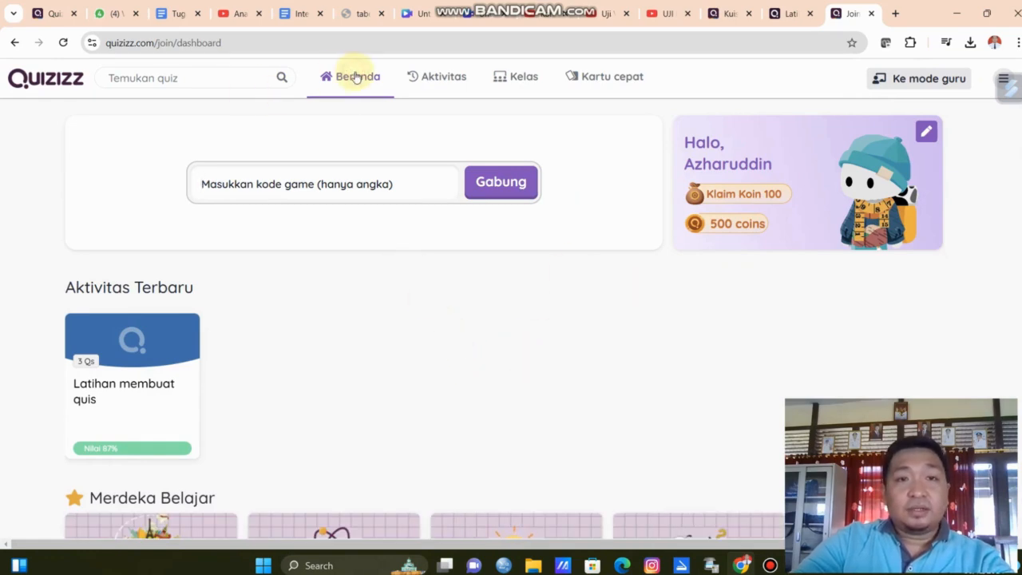
pyautogui.scroll(-3, 338, 431)
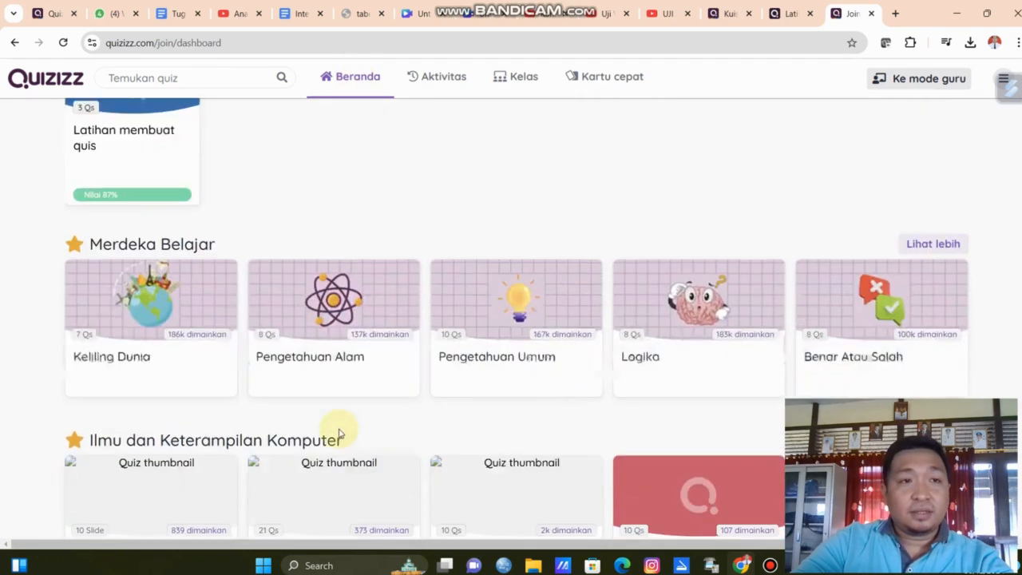
pyautogui.scroll(-3, 338, 431)
pyautogui.scroll(6, 338, 431)
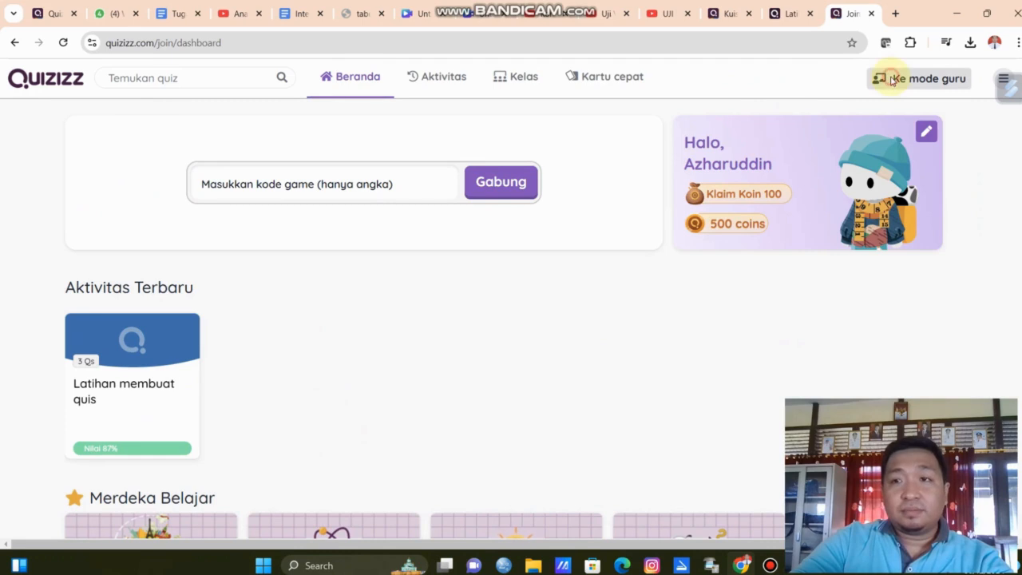
# Switch to teacher mode and start creating a new Penilaian assessment activity.
pyautogui.click(883, 78)
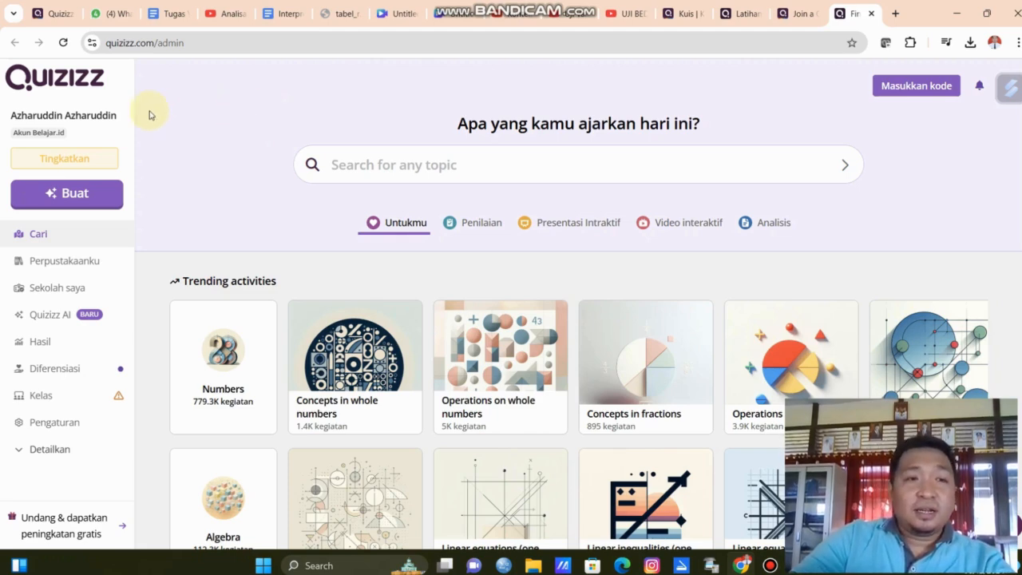
pyautogui.click(92, 203)
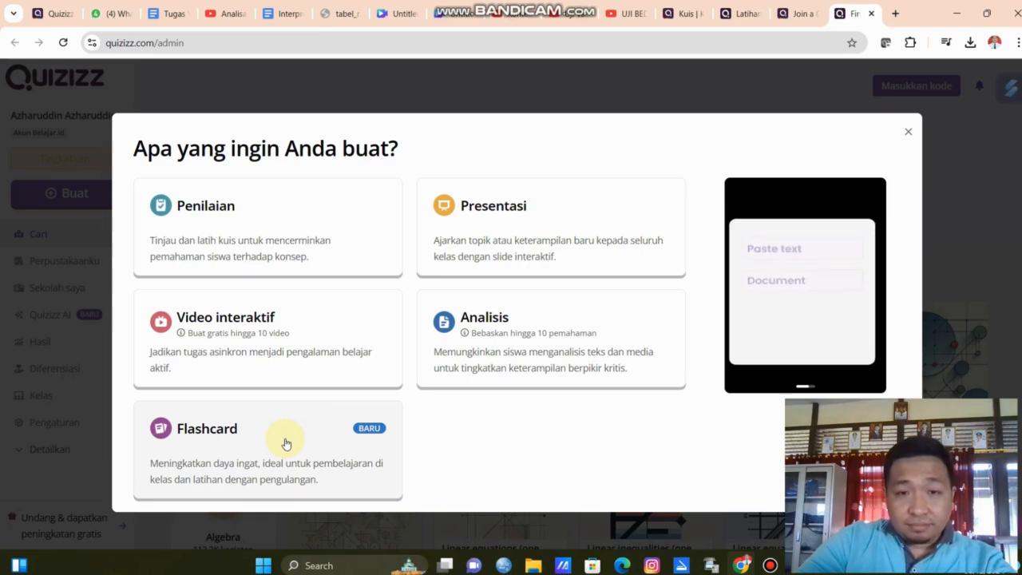
pyautogui.click(256, 239)
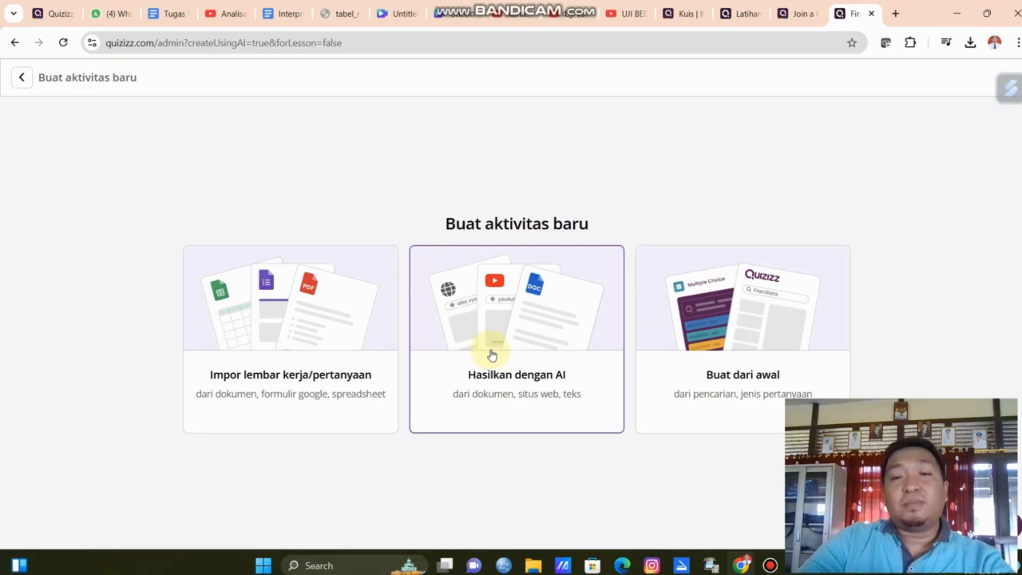
# Choose to build the activity from scratch with a Pilihan ganda (multiple-choice) question.
pyautogui.click(728, 330)
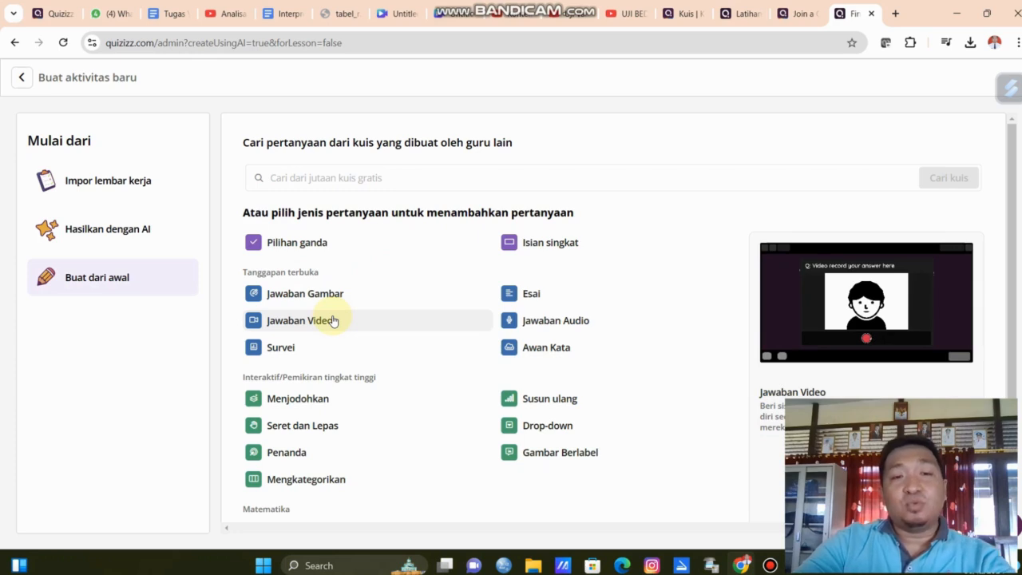
pyautogui.scroll(-2, 344, 357)
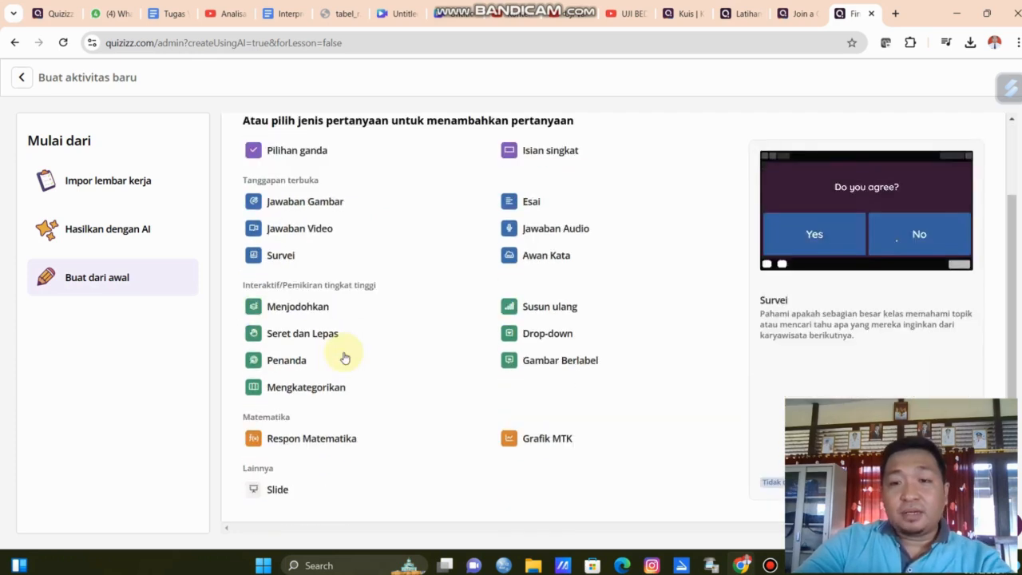
pyautogui.scroll(2, 345, 357)
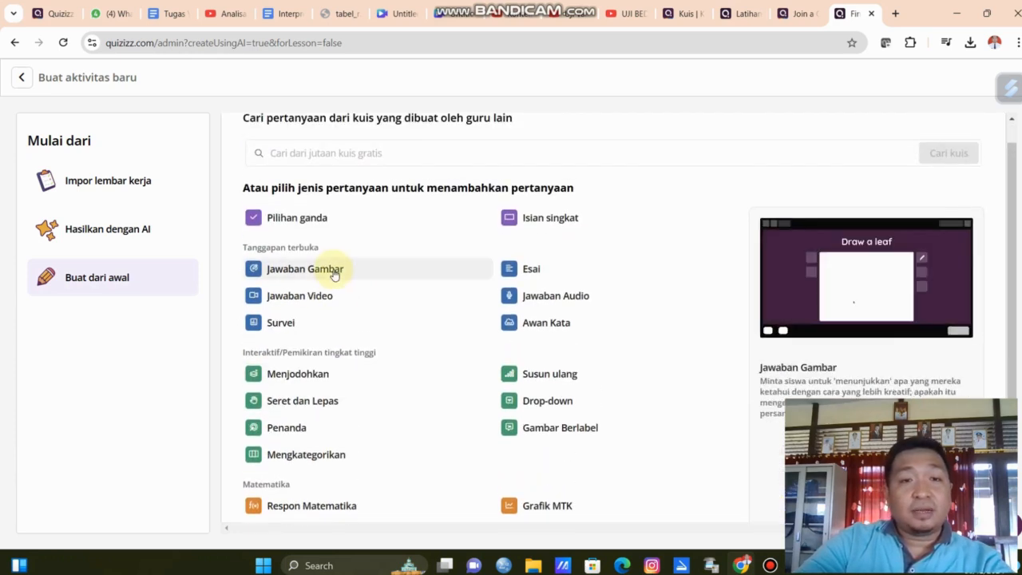
pyautogui.click(308, 220)
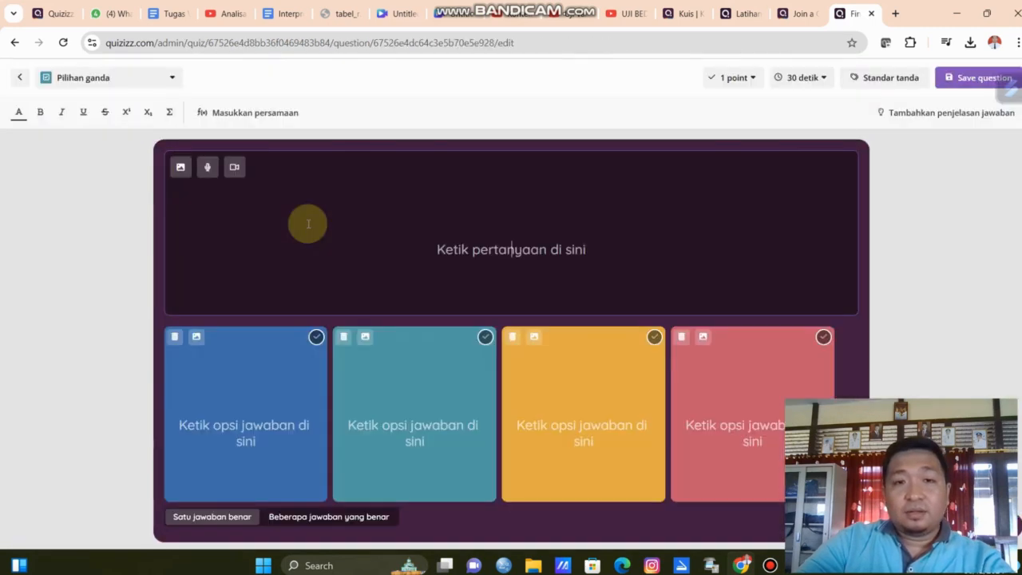
# Enter the question text "PADA TANGGAL BERAPA HARI KEMERDEKAAN INDONESIA ?".
pyautogui.click(550, 243)
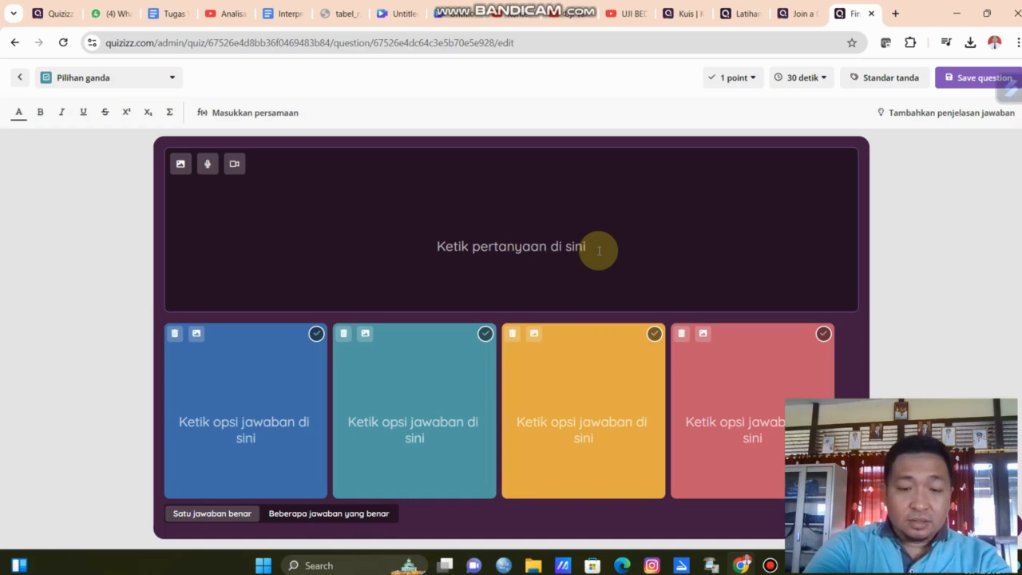
pyautogui.write('A')
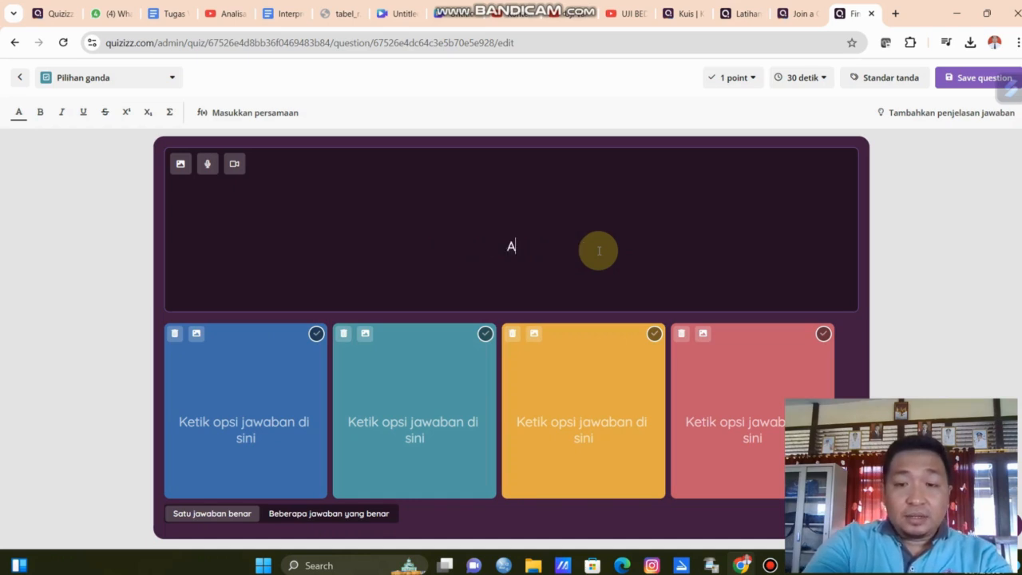
pyautogui.press('BackSpace')
pyautogui.write('PADA TANGGA')
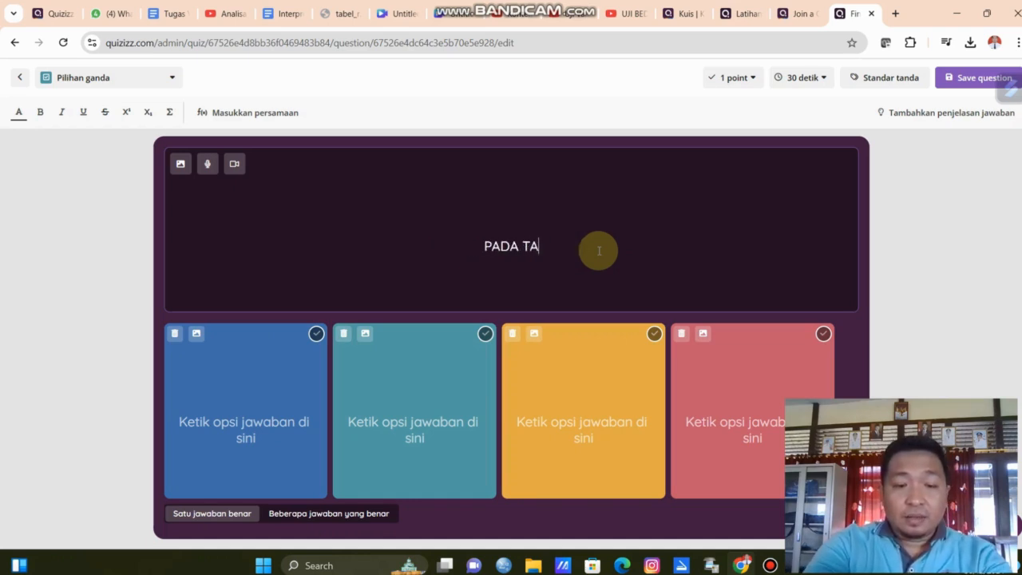
pyautogui.write('L BERAPA ')
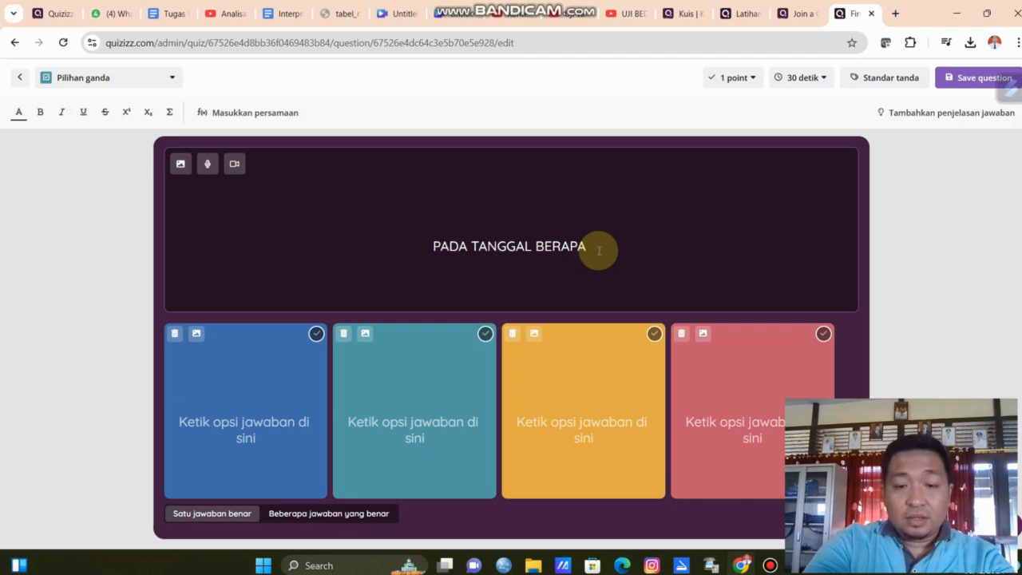
pyautogui.write('HARI KEMERD')
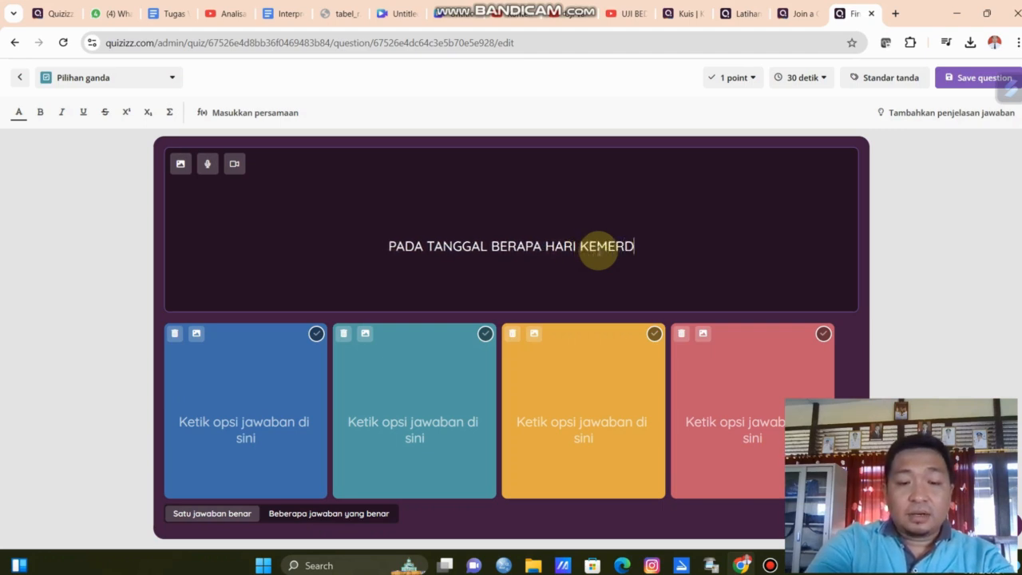
pyautogui.write('EKAAN INDO')
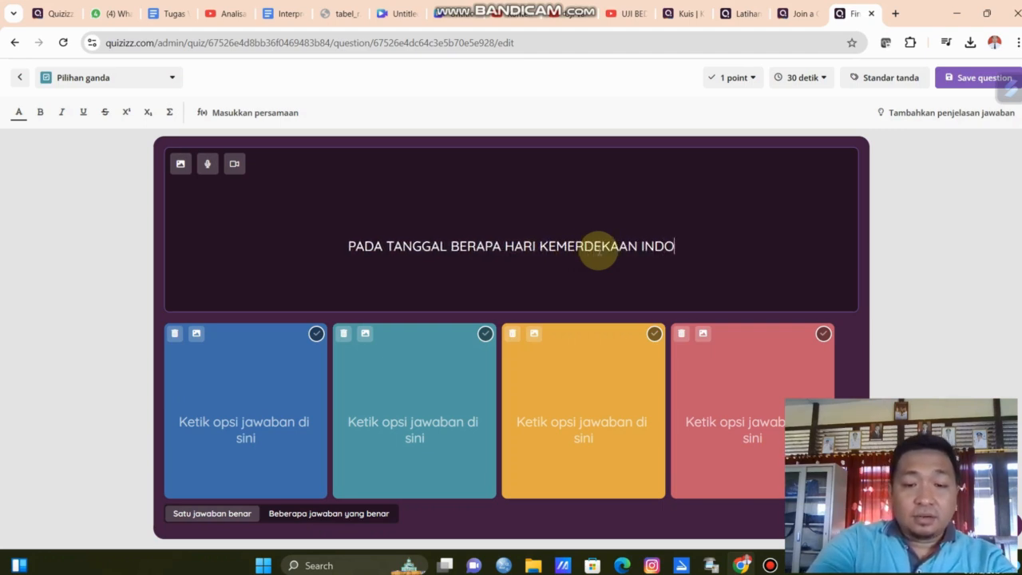
pyautogui.write('NESIA ?')
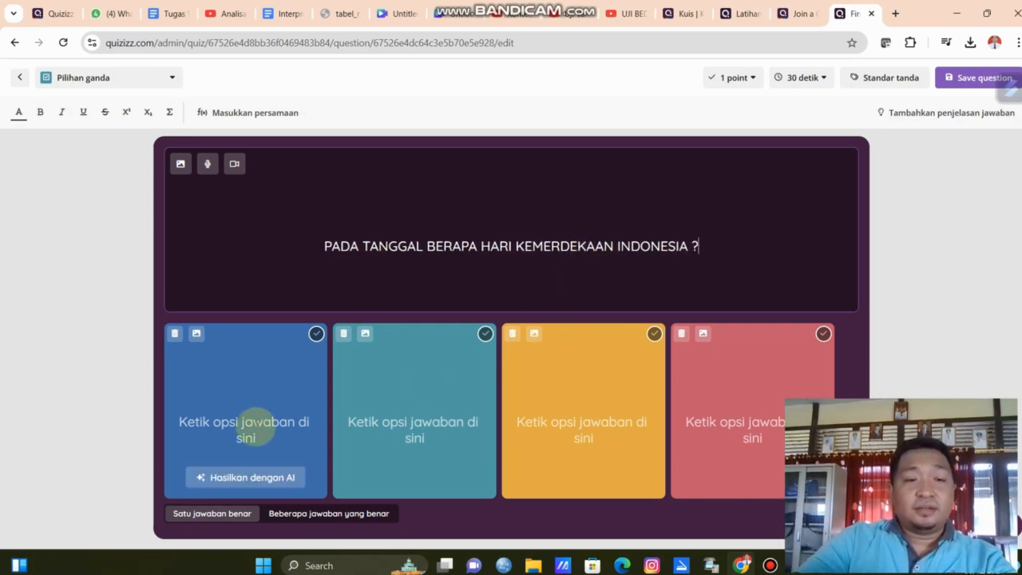
# Fill the four answer options with 17, 18, 19 and 20, and mark 17 as the correct answer.
pyautogui.click(255, 429)
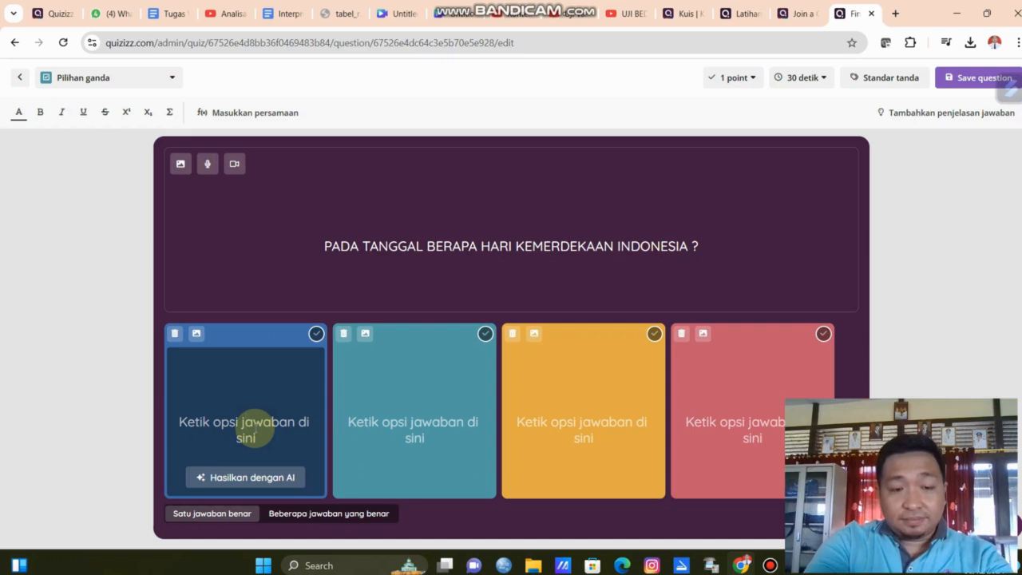
pyautogui.write('17')
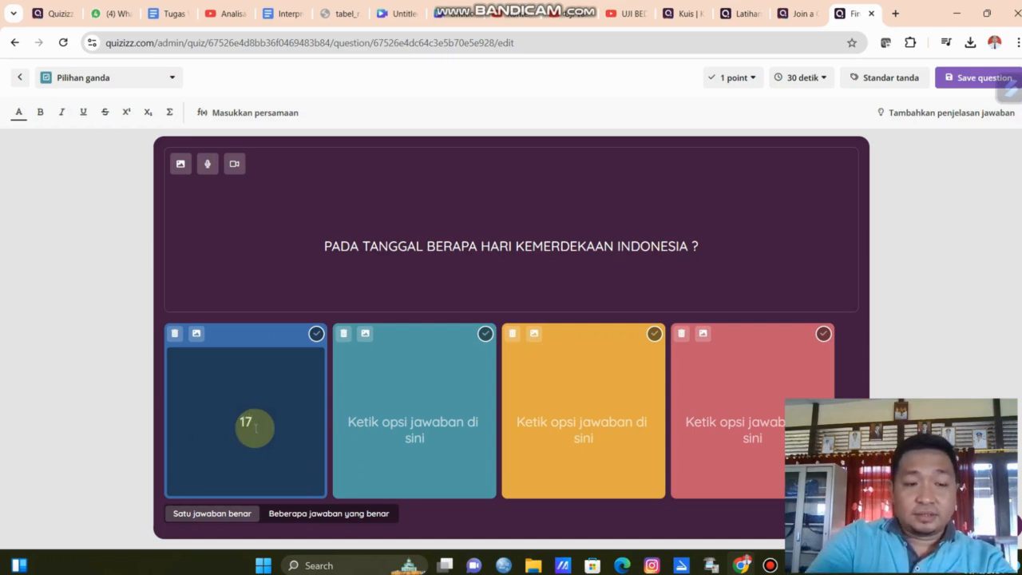
pyautogui.click(412, 421)
pyautogui.write('18')
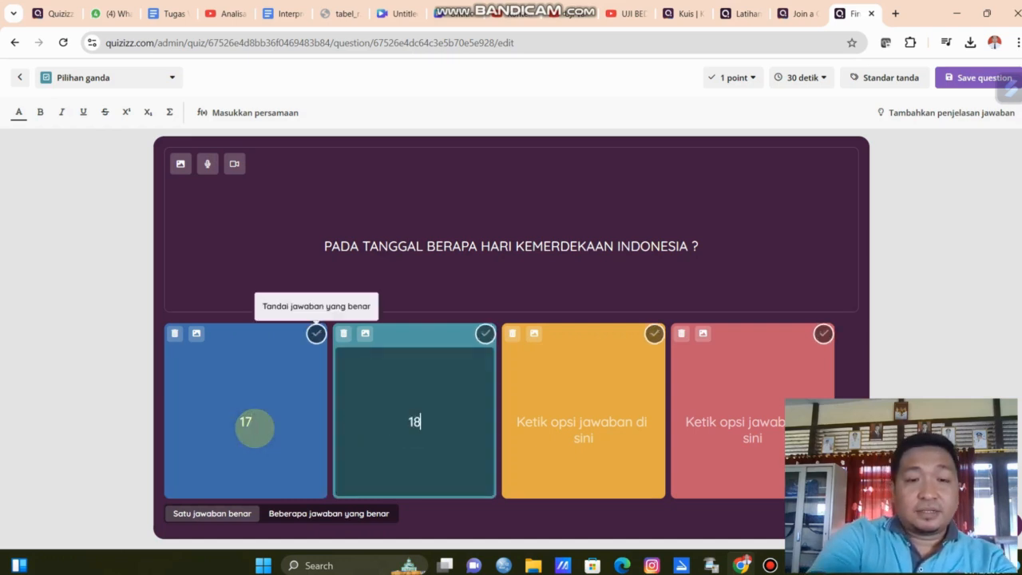
pyautogui.press('Tab')
pyautogui.write('19')
pyautogui.press('Tab')
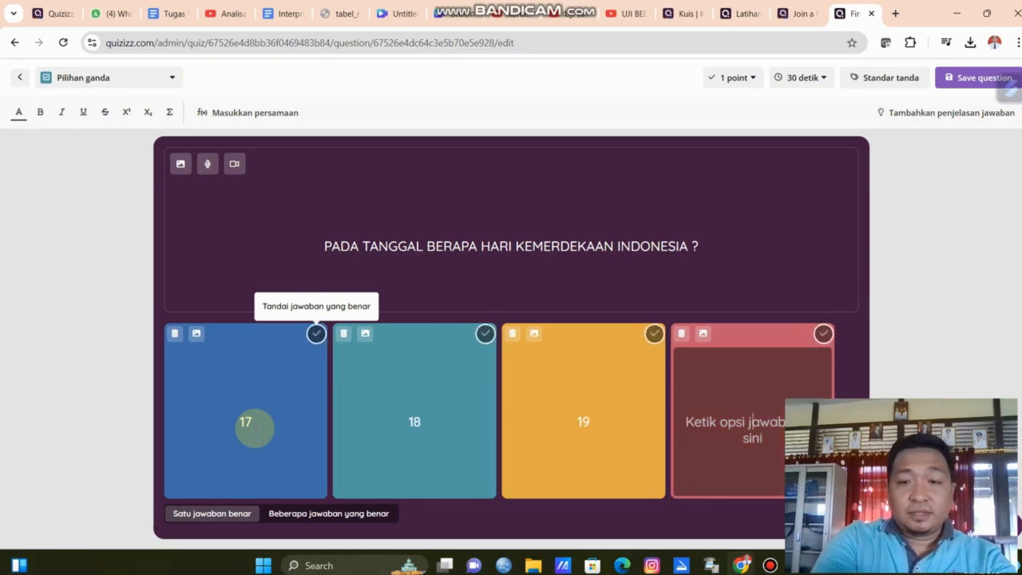
pyautogui.write('20')
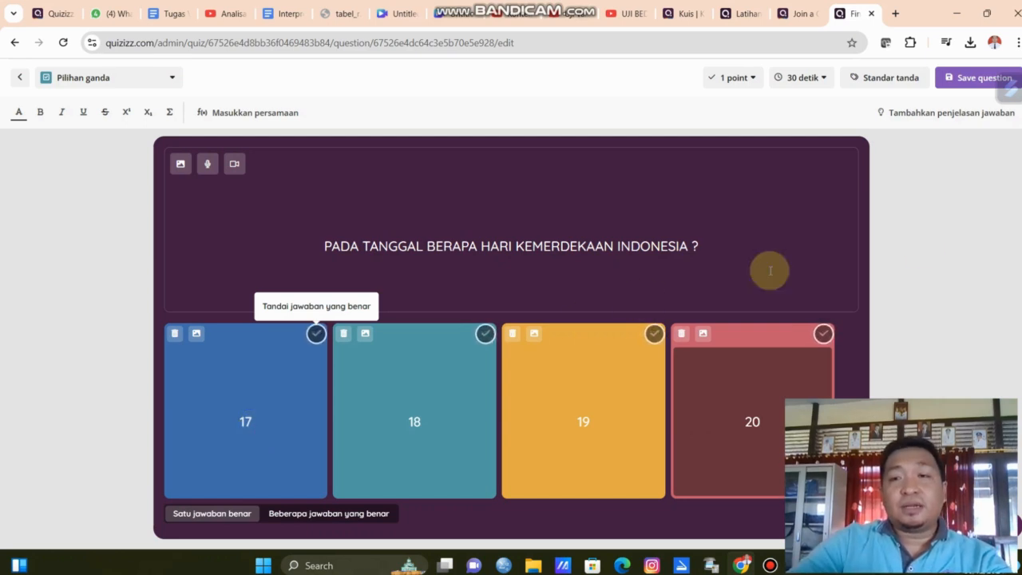
pyautogui.click(924, 301)
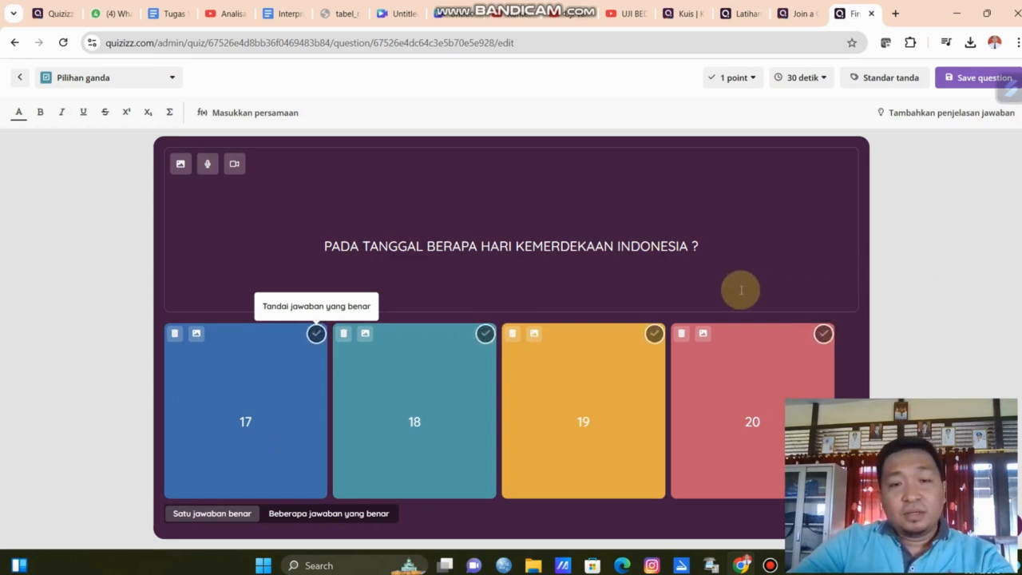
pyautogui.click(316, 336)
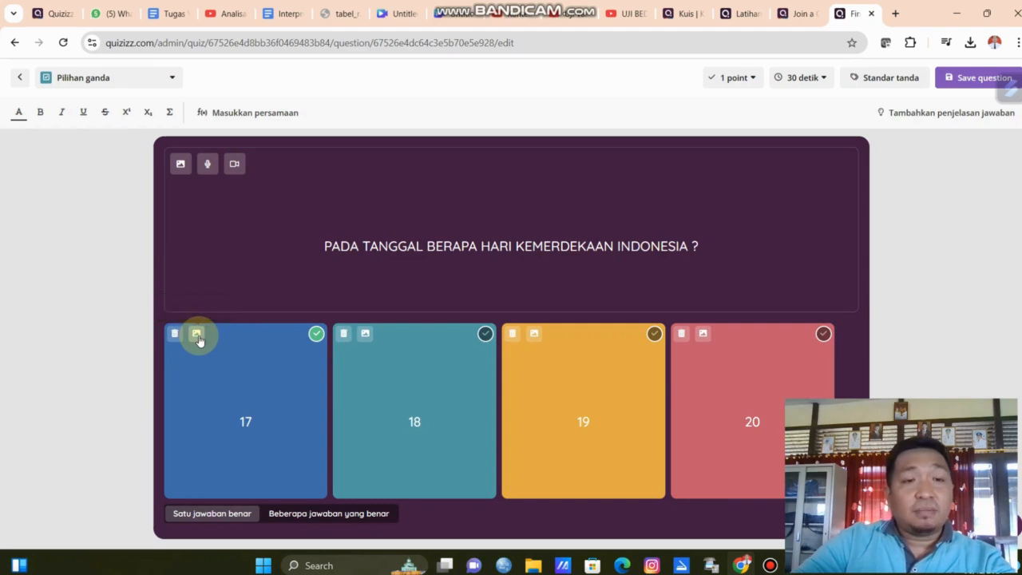
# Add an image to the 17 option by searching "BENDERA MERAH PUTIH" and saving the crossed-flags picture.
pyautogui.click(198, 337)
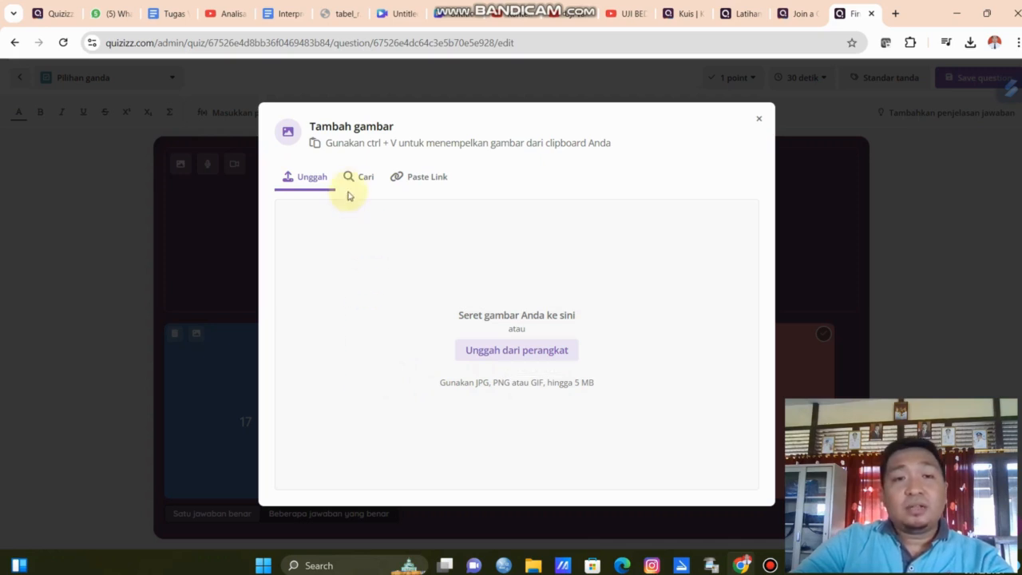
pyautogui.click(357, 176)
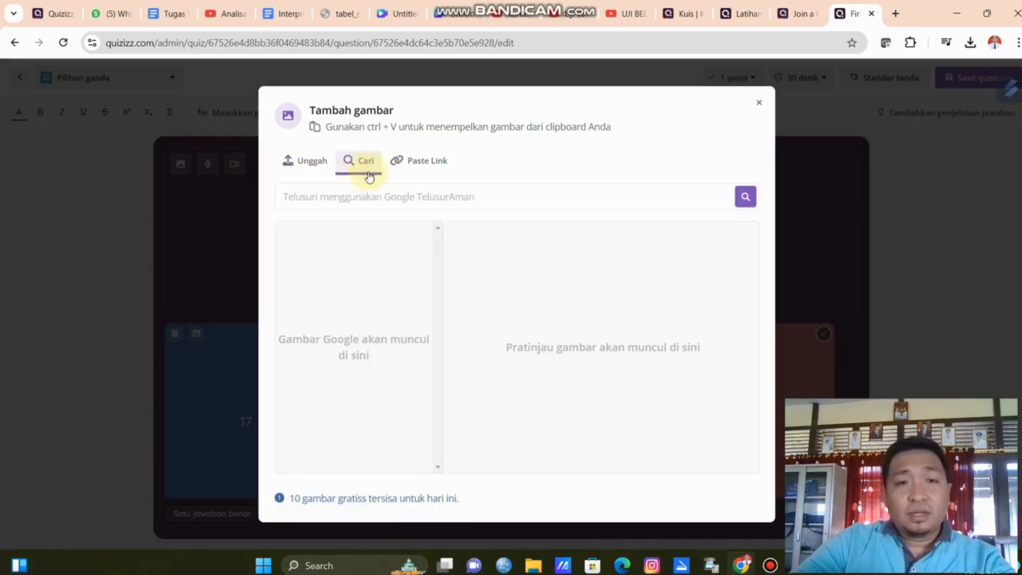
pyautogui.click(418, 198)
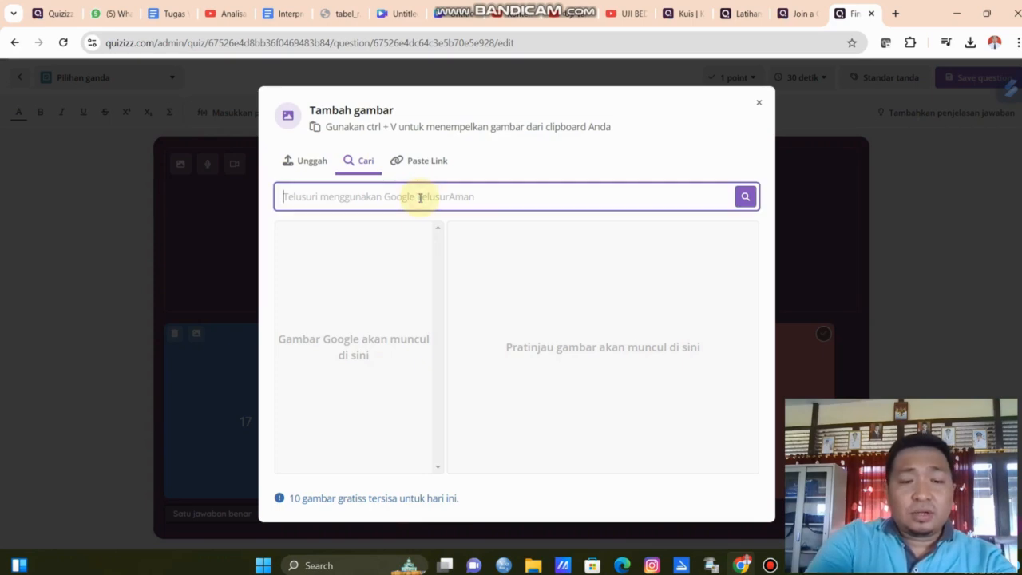
pyautogui.write('BENDERA MEA')
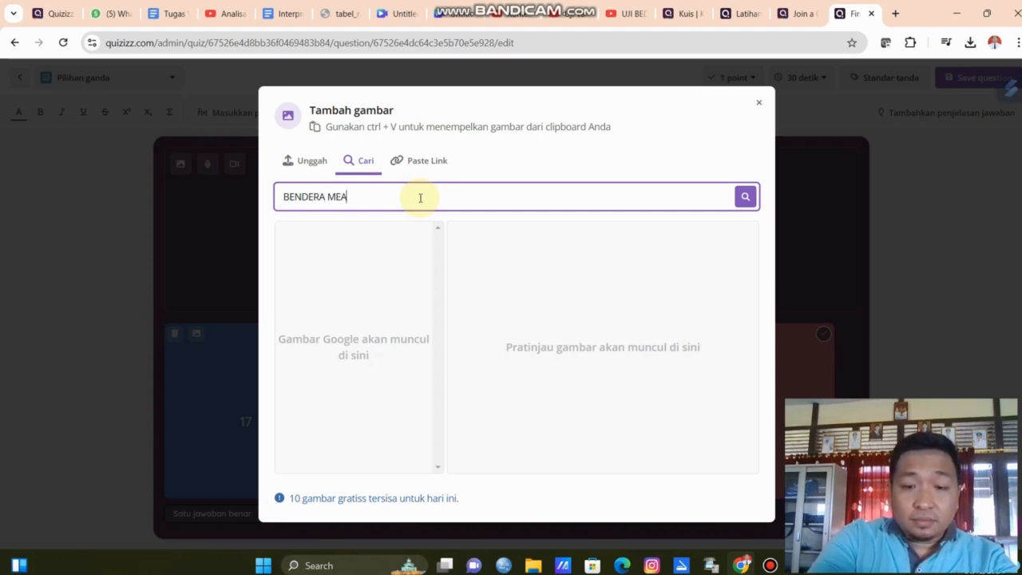
pyautogui.press('BackSpace')
pyautogui.write('RAH PUT')
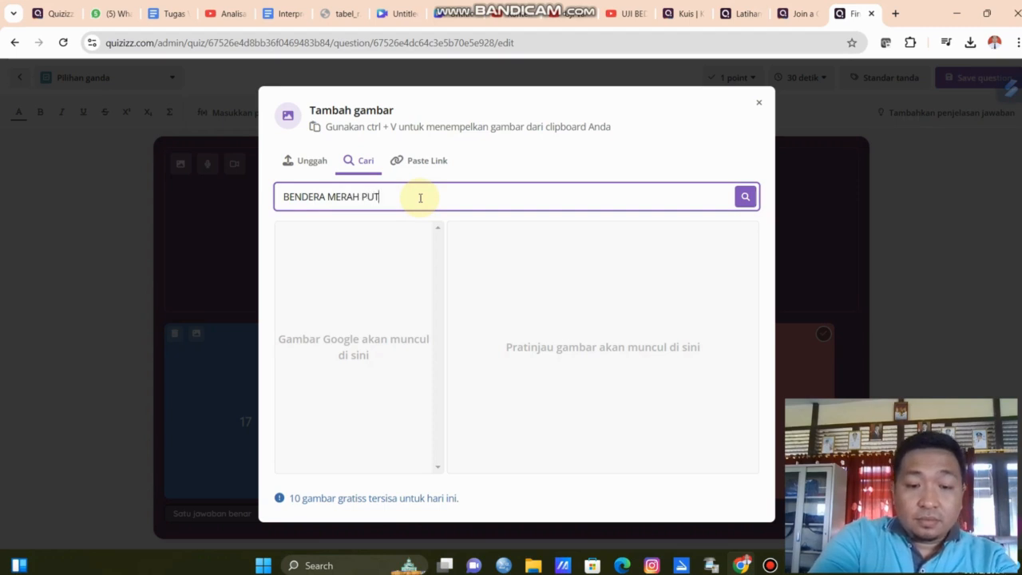
pyautogui.write('IH')
pyautogui.press('Return')
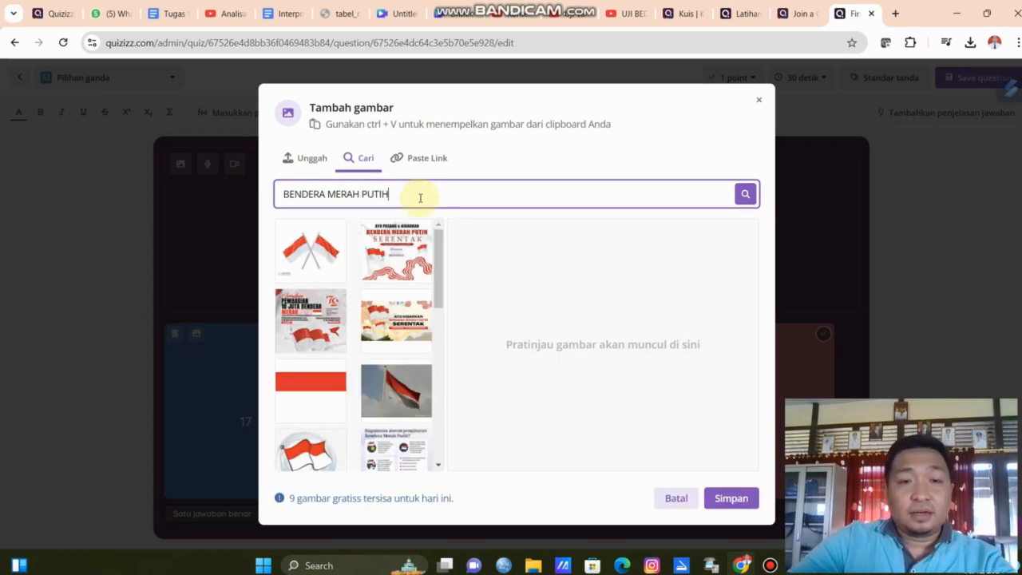
pyautogui.click(319, 267)
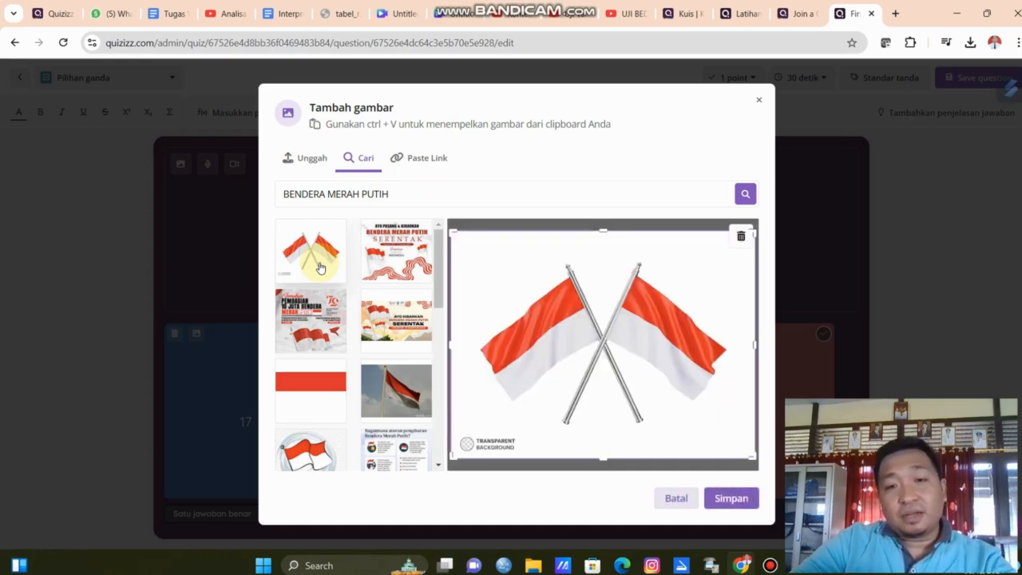
pyautogui.click(724, 498)
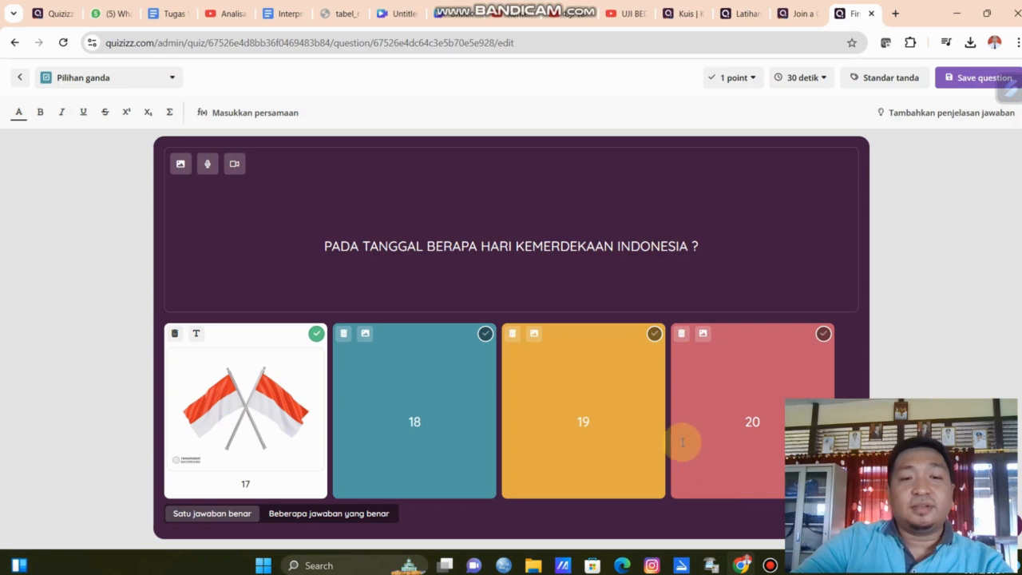
# Add an image to the 18 option by searching "BENDERA RI" and saving a flag-on-pole picture.
pyautogui.click(369, 334)
pyautogui.click(371, 184)
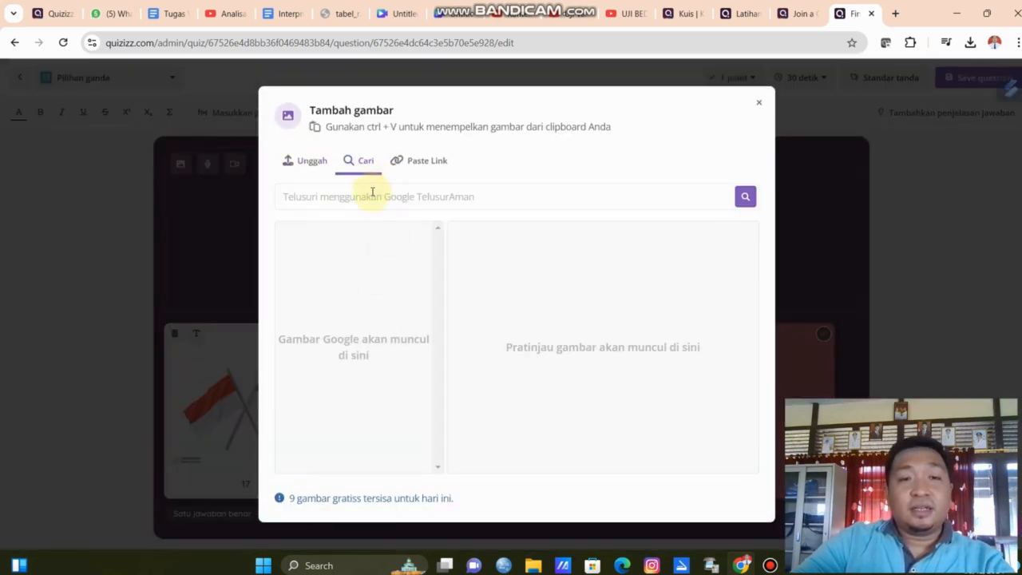
pyautogui.click(372, 196)
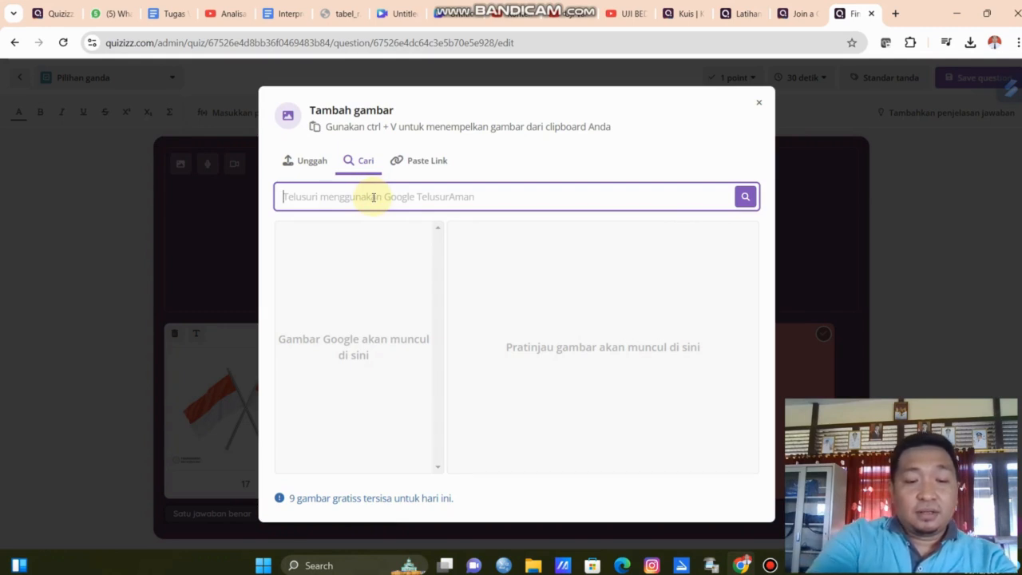
pyautogui.write('BENDERA R')
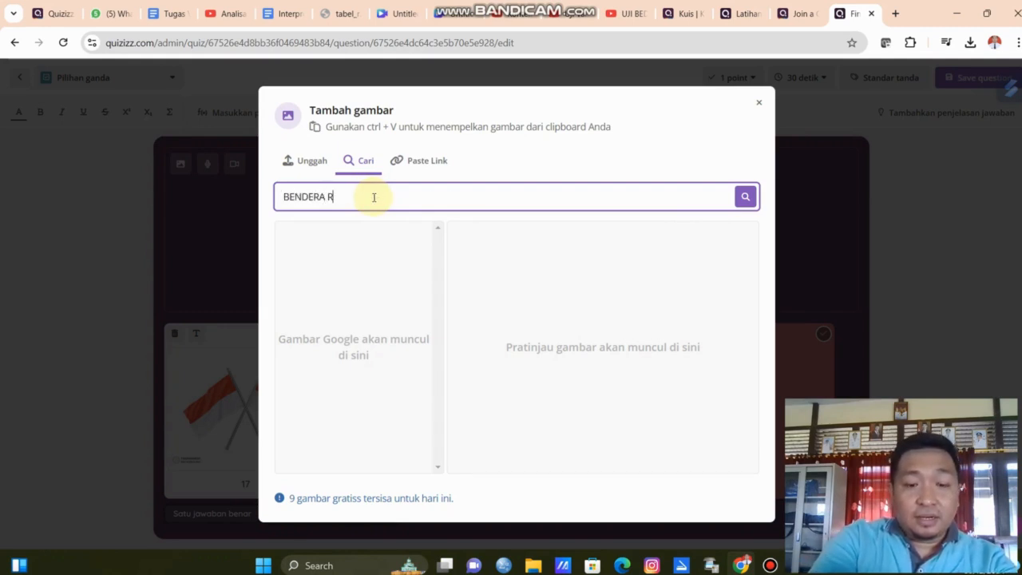
pyautogui.write('I')
pyautogui.press('Return')
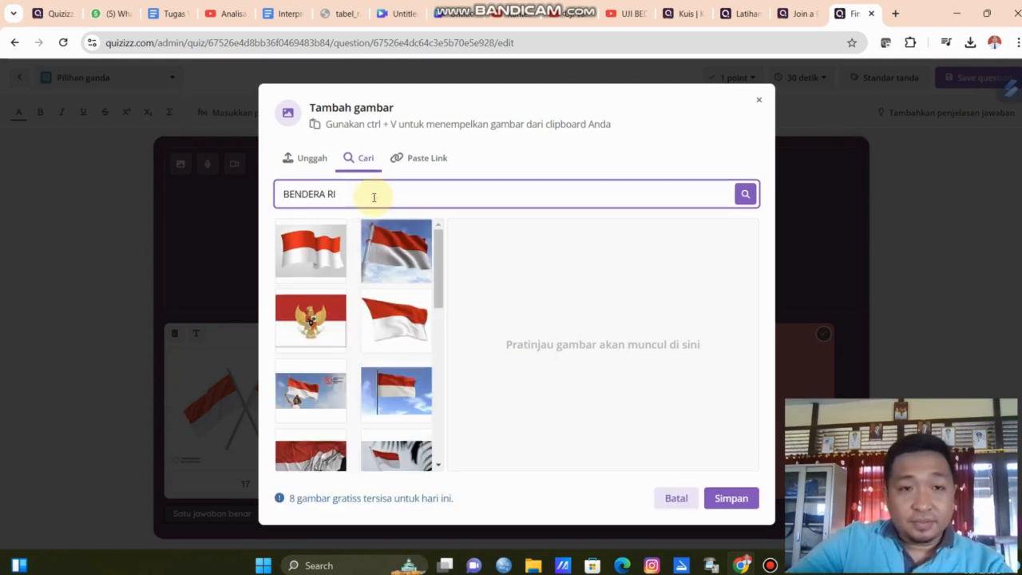
pyautogui.click(396, 251)
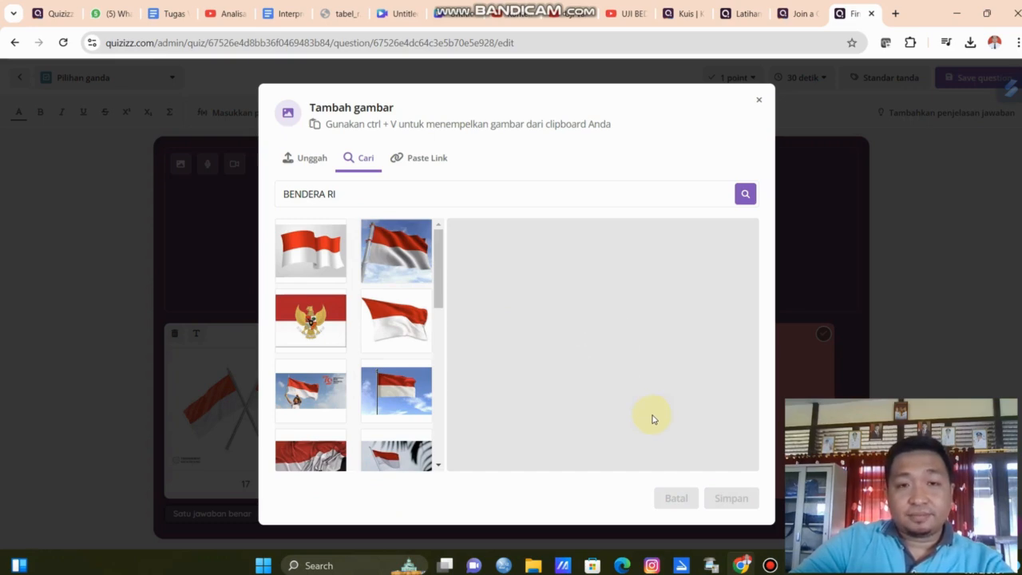
pyautogui.click(731, 498)
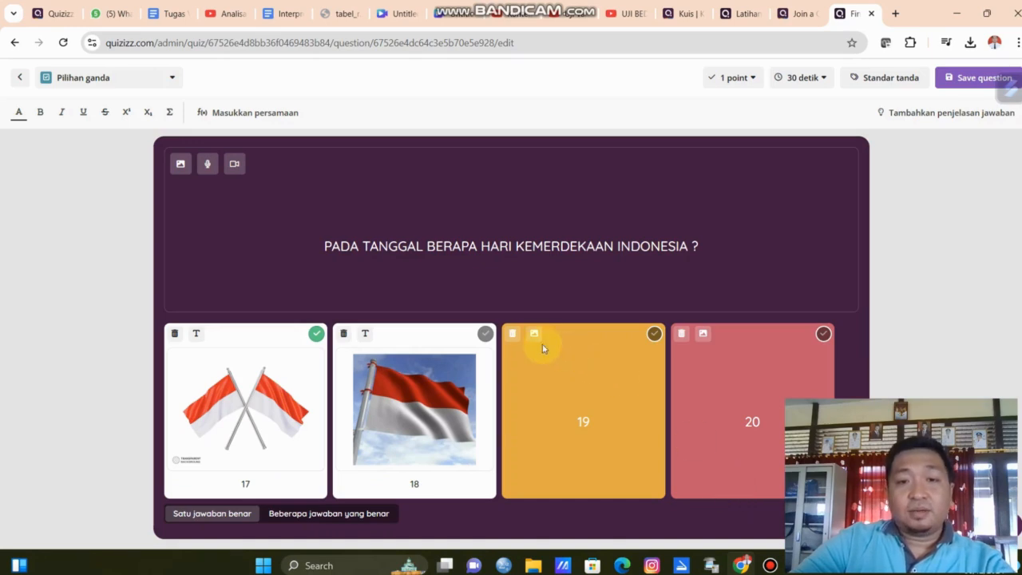
# Add an image to the 19 option by searching "BENDERA RI" and saving a flag picture.
pyautogui.click(534, 334)
pyautogui.click(369, 182)
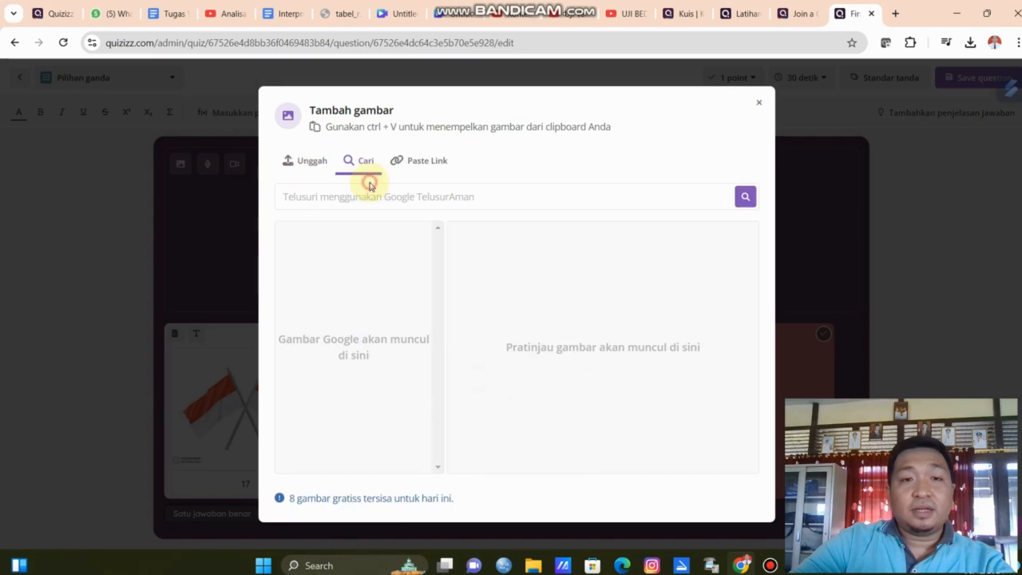
pyautogui.click(379, 195)
pyautogui.write('BEN')
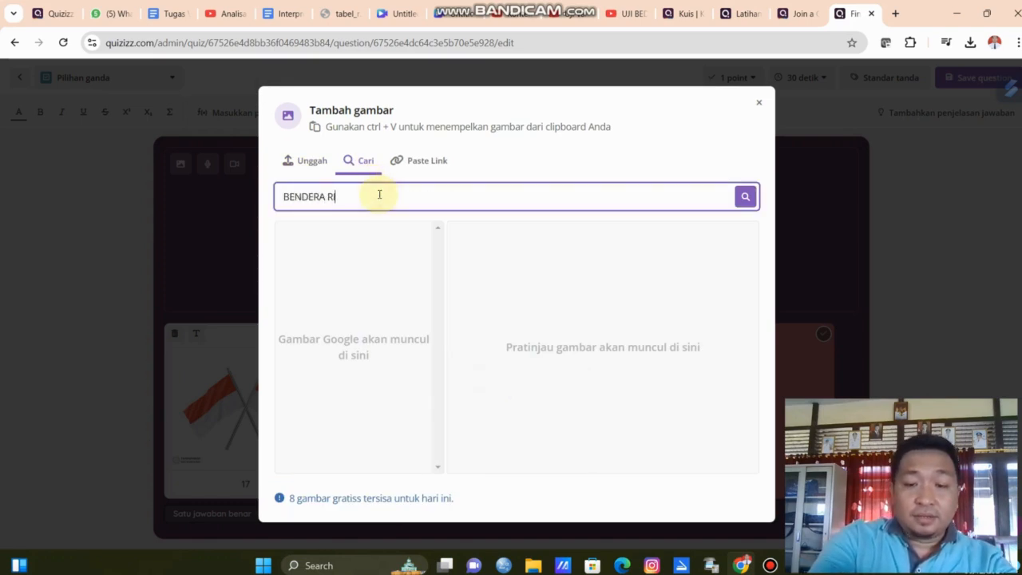
pyautogui.write('DERA RI')
pyautogui.press('Return')
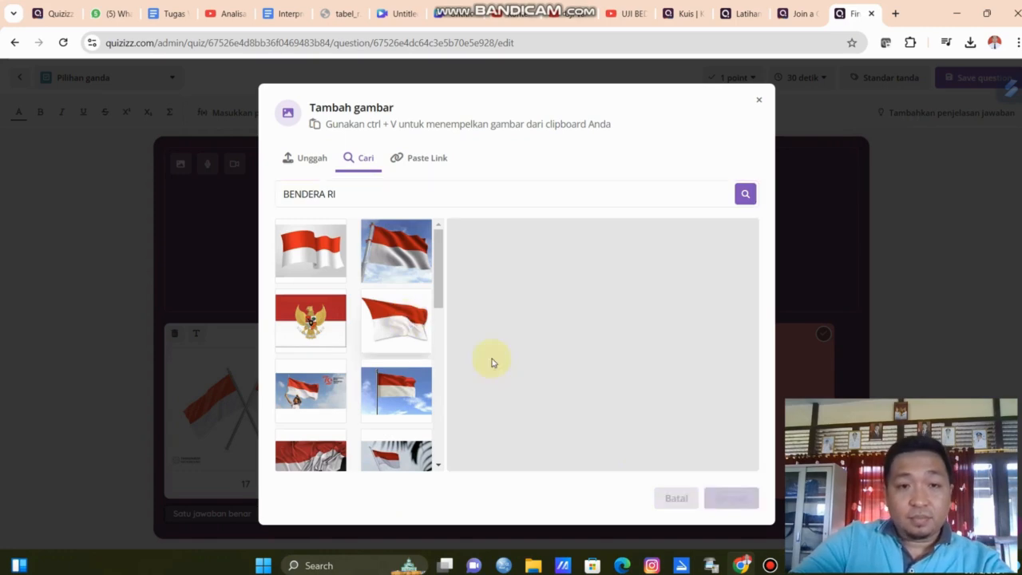
pyautogui.click(730, 500)
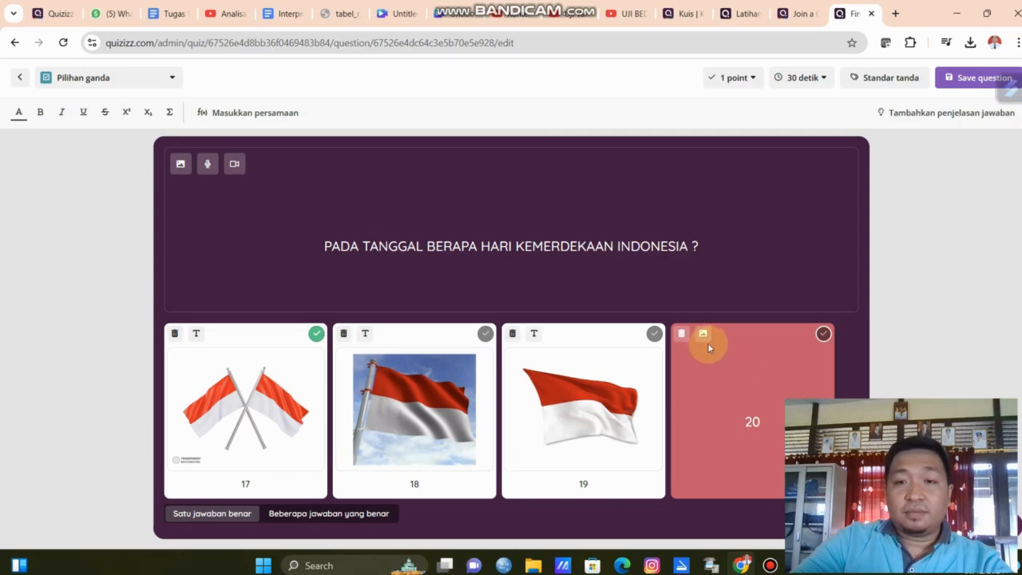
# Add an image to the 20 option by searching "BENDERA RI" and saving the flag picture with the Garuda emblem.
pyautogui.click(703, 336)
pyautogui.click(366, 176)
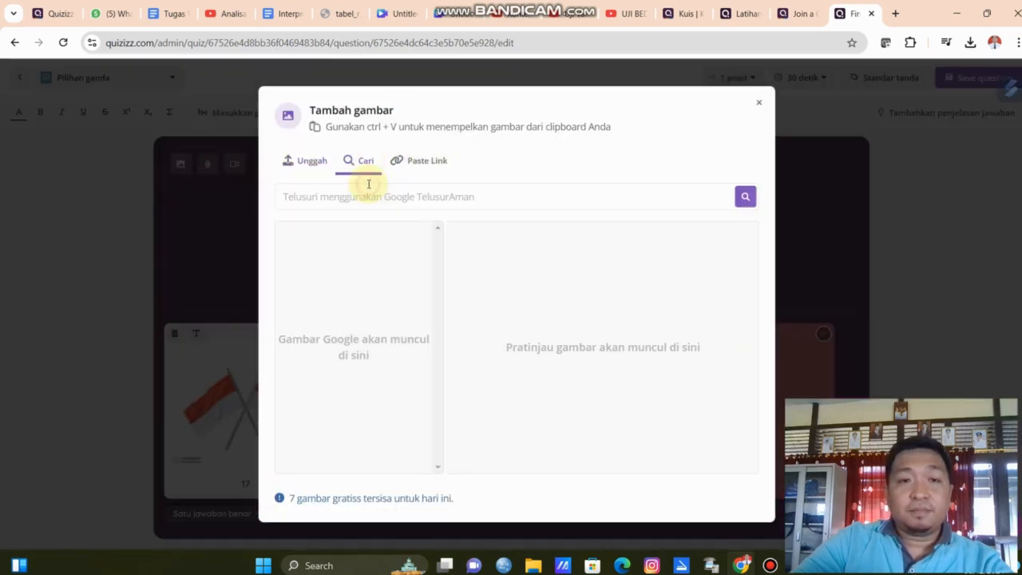
pyautogui.click(371, 192)
pyautogui.write('BENDERA RI')
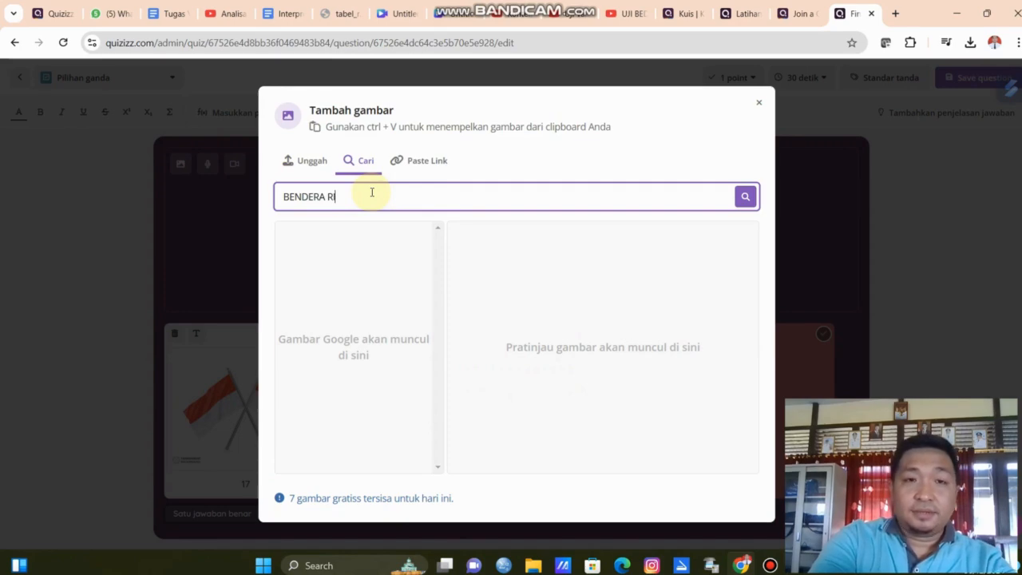
pyautogui.press('Return')
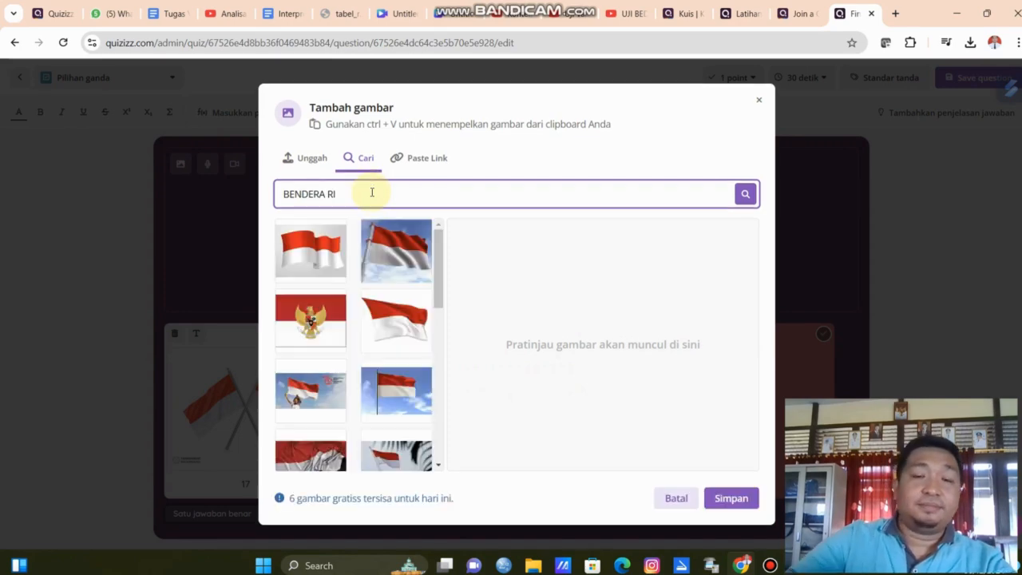
pyautogui.click(319, 329)
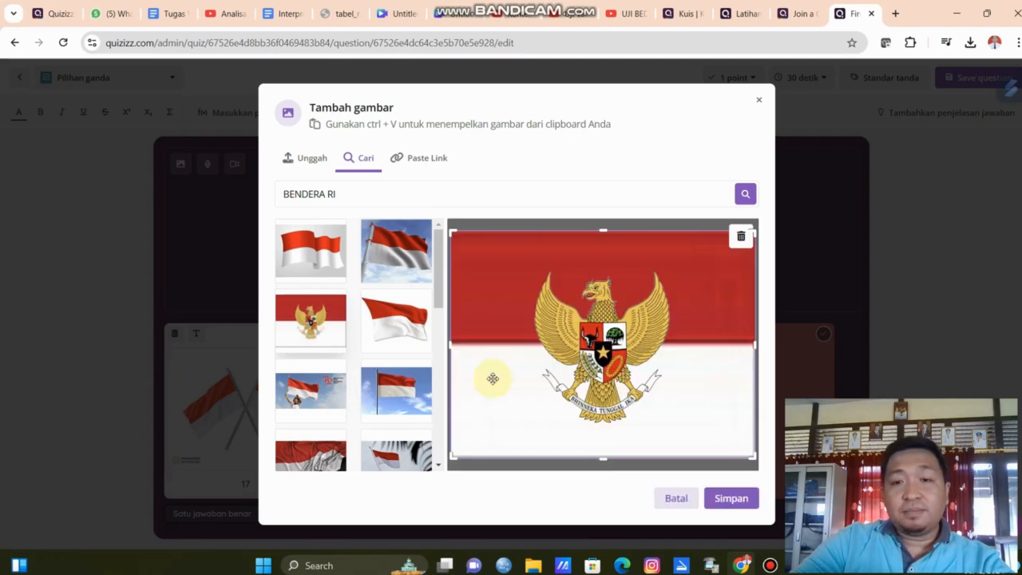
pyautogui.click(748, 498)
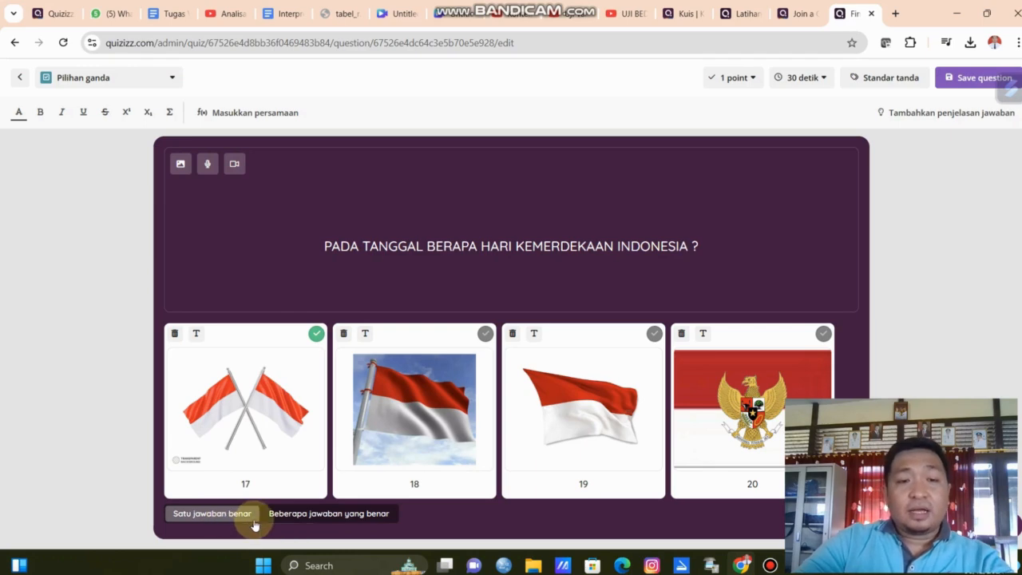
pyautogui.click(296, 519)
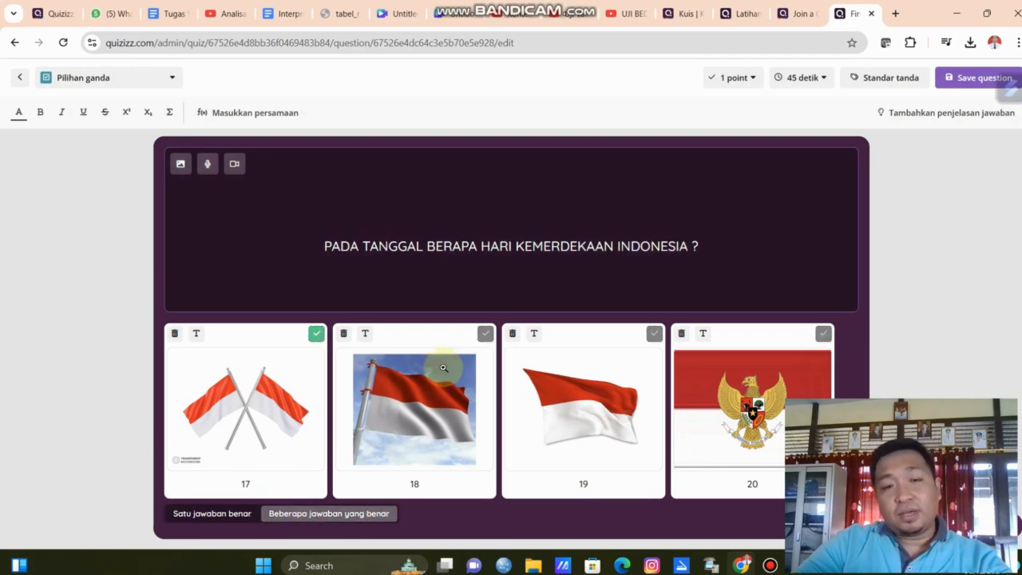
pyautogui.click(486, 335)
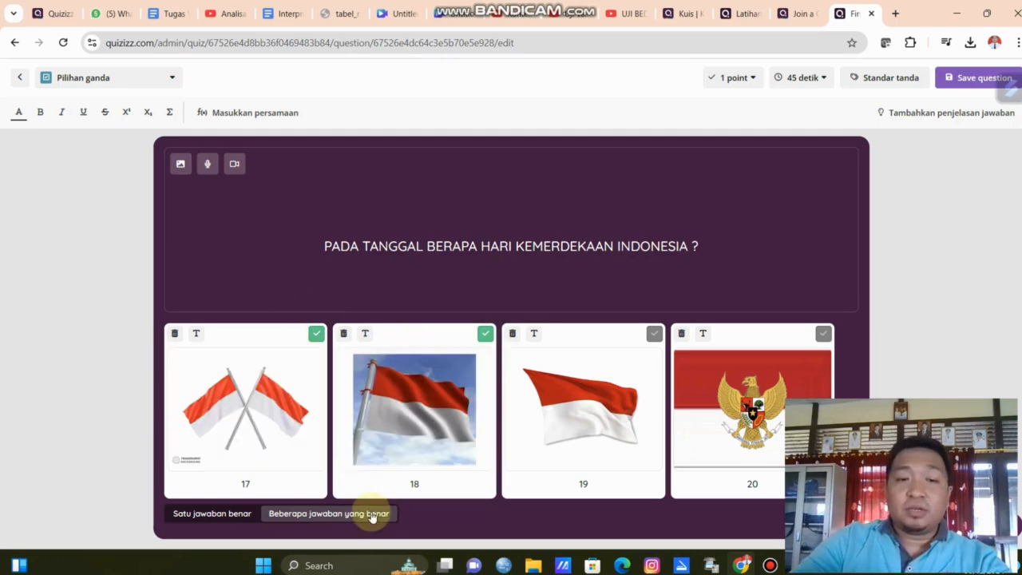
pyautogui.click(237, 515)
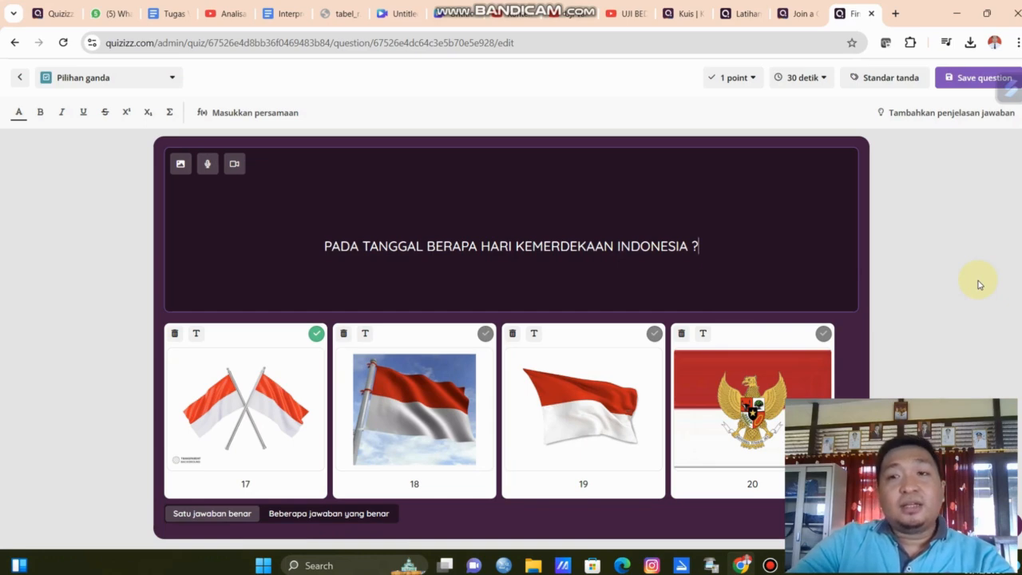
# Set the question's score to 3 points and its time limit to 30 detik.
pyautogui.click(739, 81)
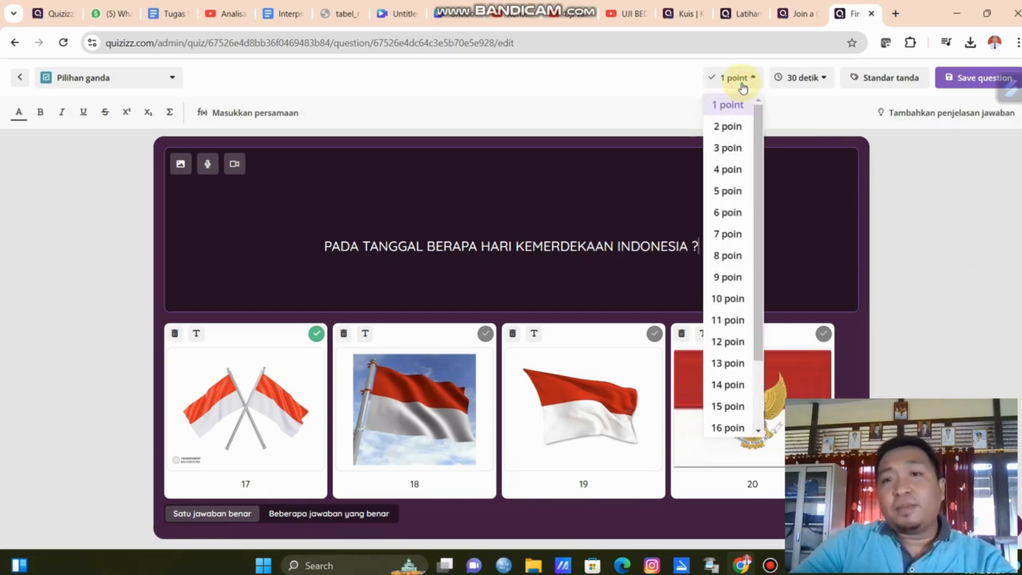
pyautogui.click(731, 150)
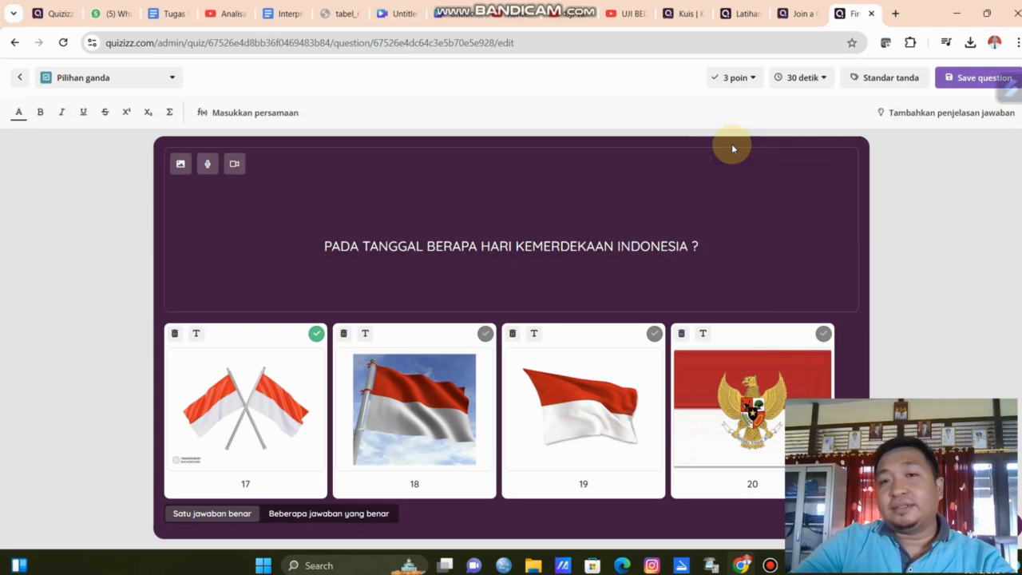
pyautogui.click(819, 79)
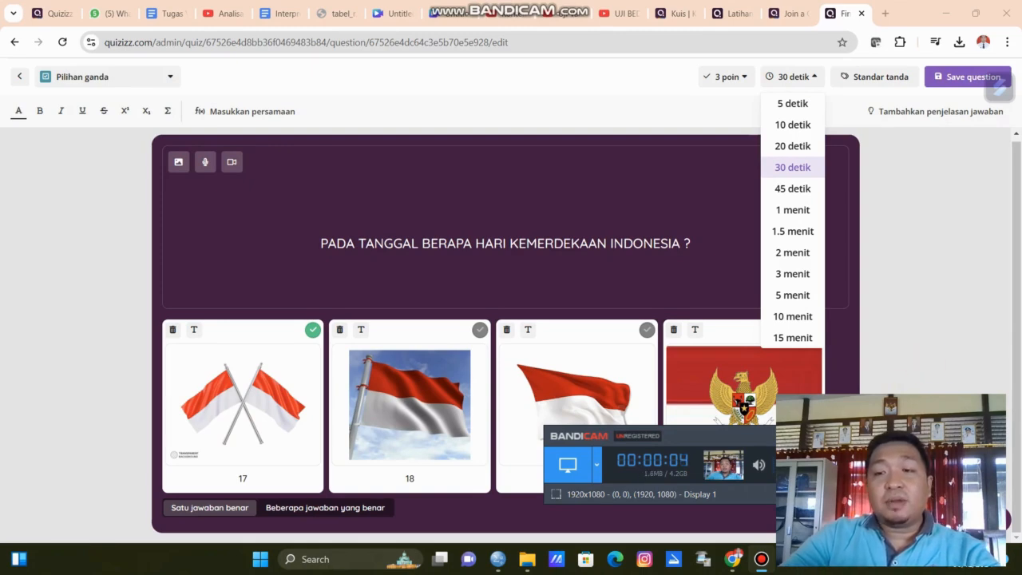
pyautogui.click(803, 168)
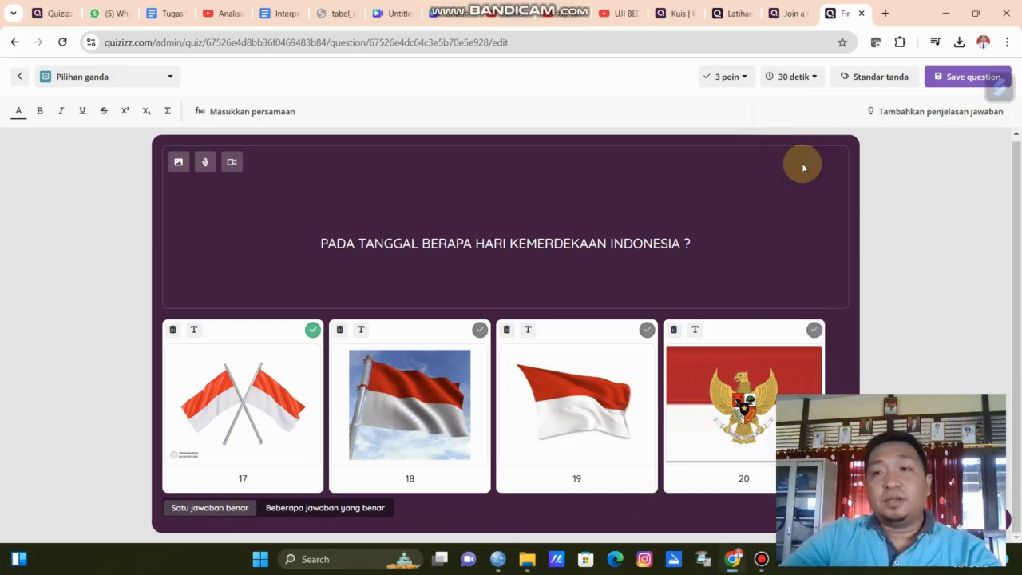
# Save the flag question to the quiz.
pyautogui.click(869, 83)
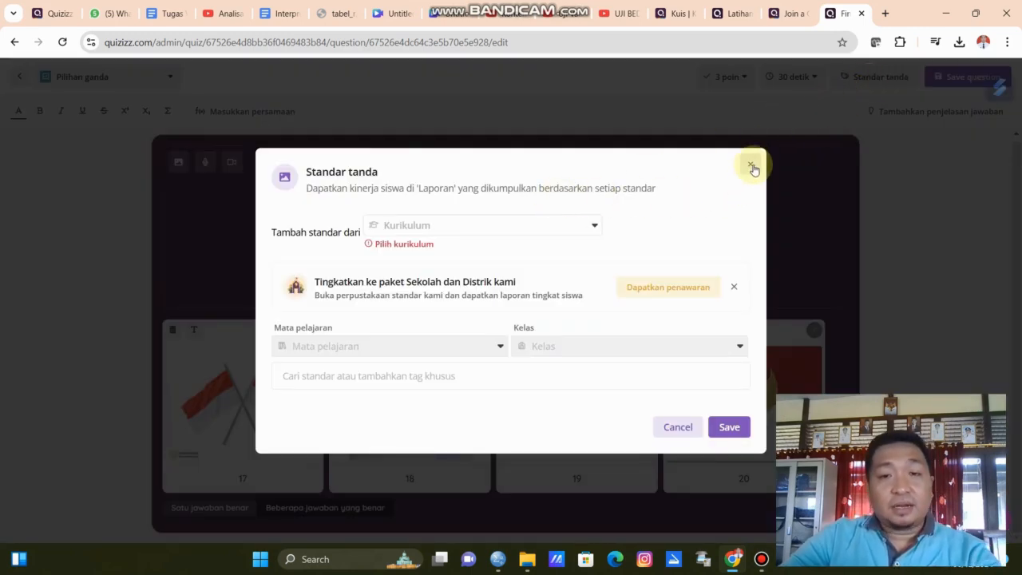
pyautogui.click(751, 166)
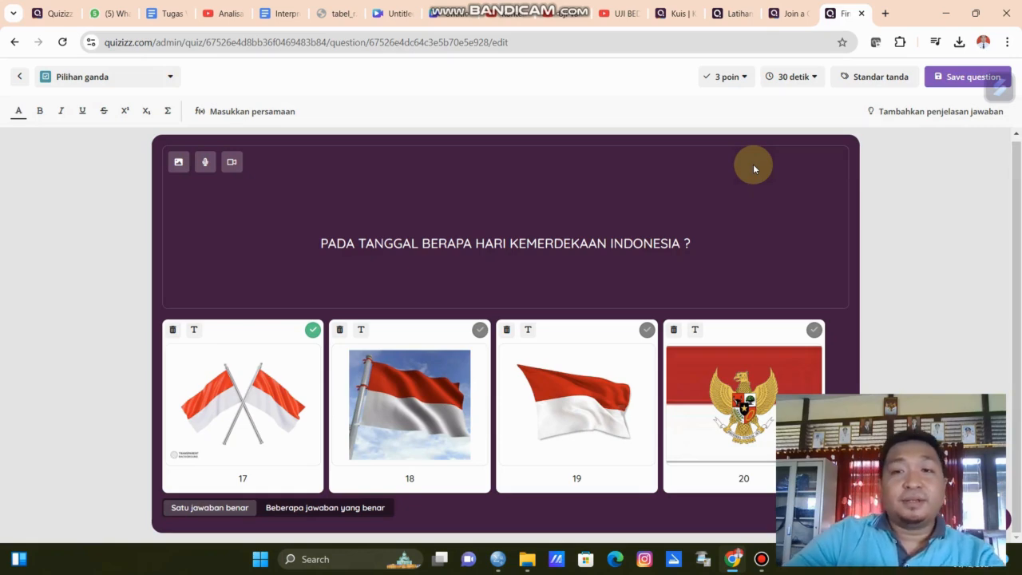
pyautogui.click(949, 80)
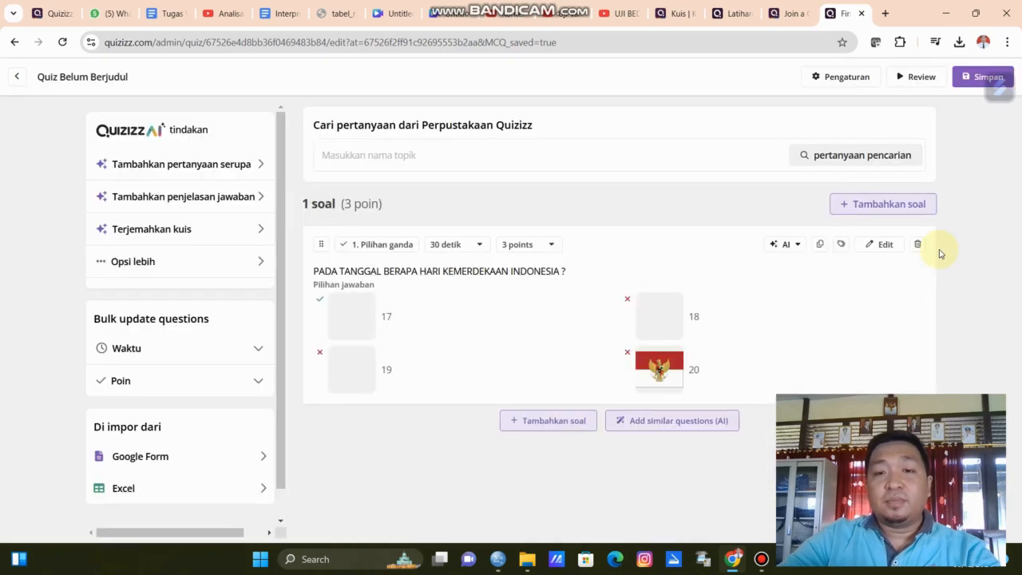
# Add a new Menjodohkan (matching) question with the prompt "Jodohkan berikut ini".
pyautogui.click(562, 422)
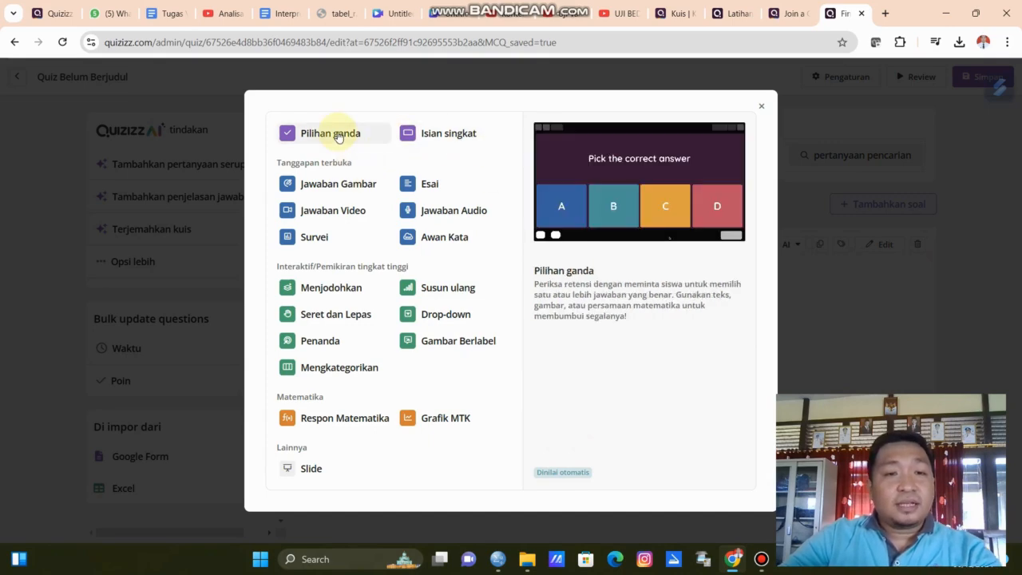
pyautogui.click(336, 291)
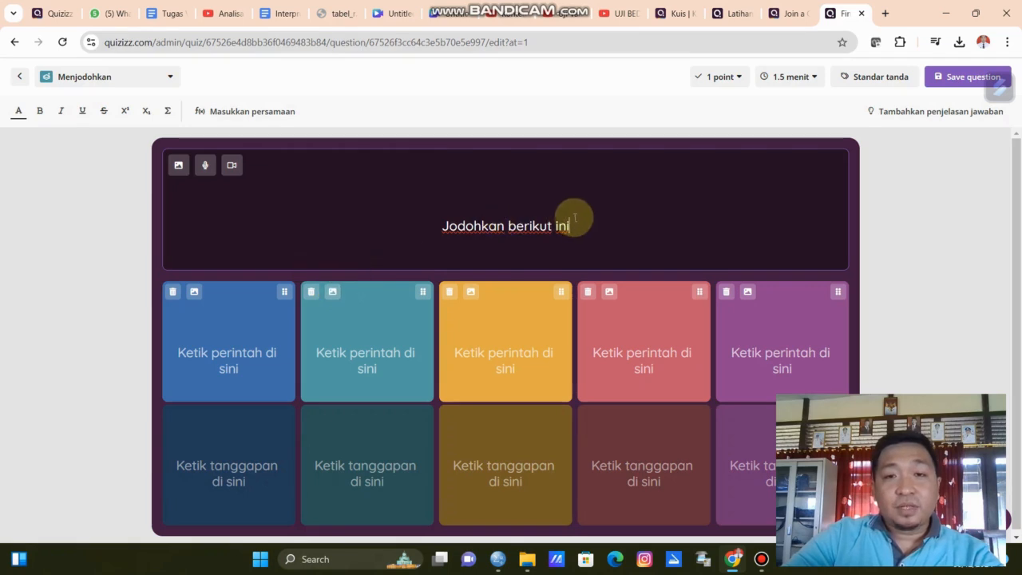
pyautogui.click(573, 220)
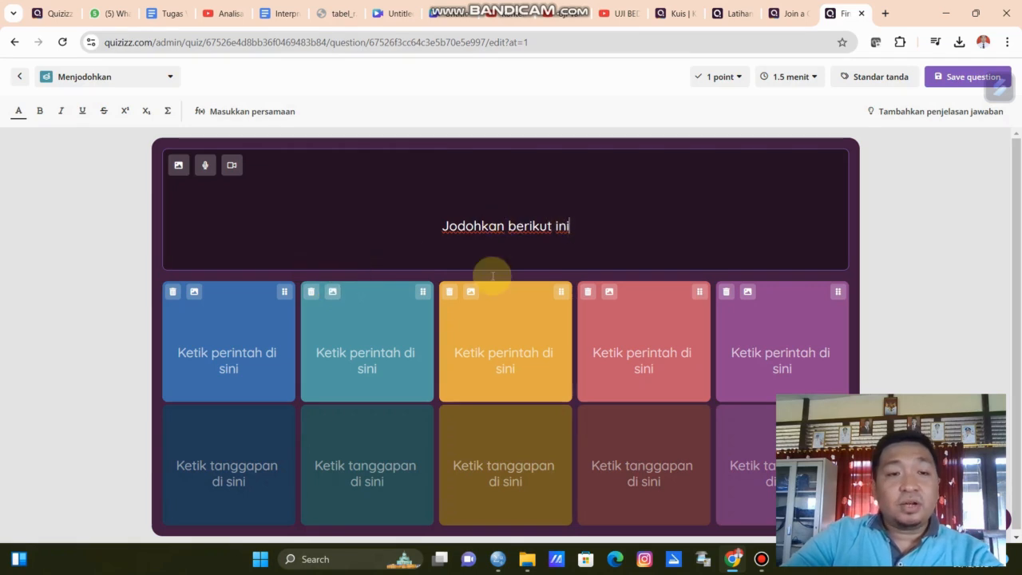
# Enter the first matching pair: RED with the response MERAH.
pyautogui.click(245, 361)
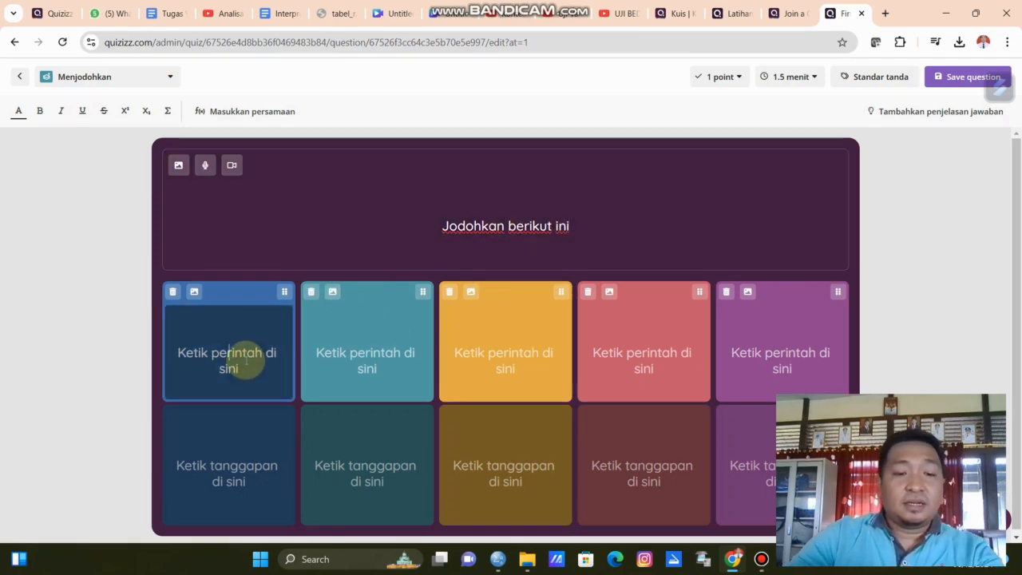
pyautogui.write('RED')
pyautogui.click(240, 458)
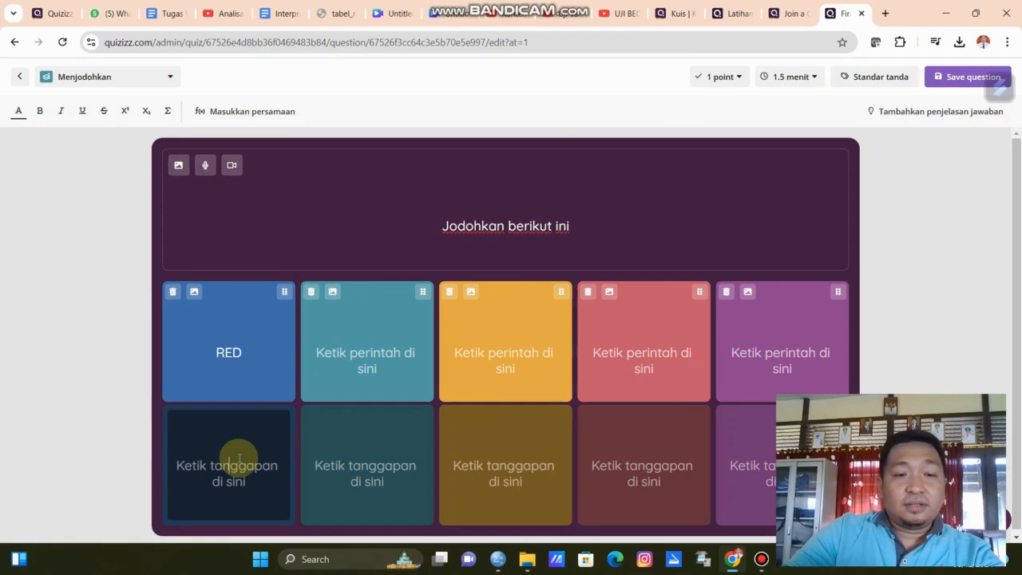
pyautogui.write('MERAH')
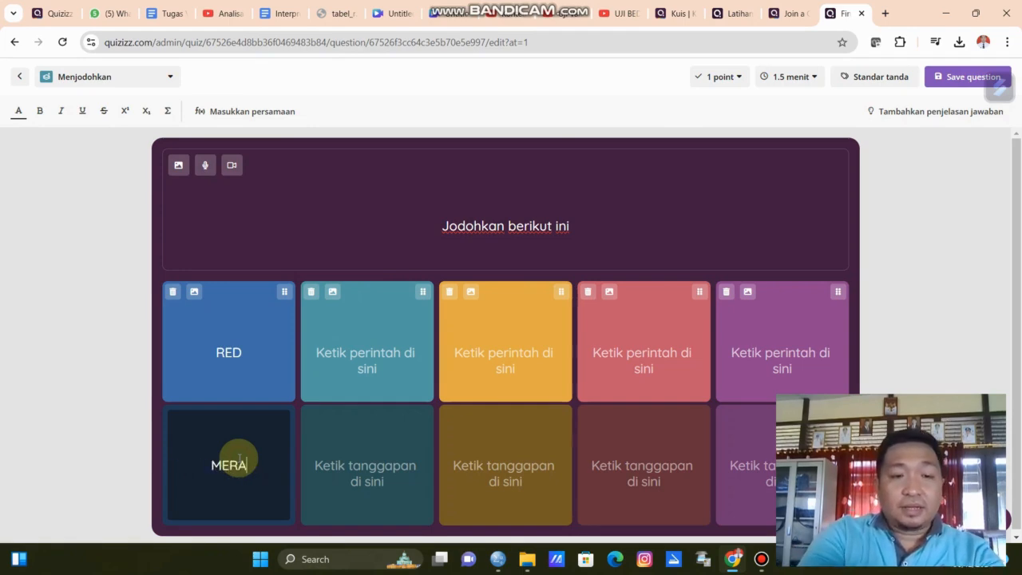
# Enter the second matching pair: BLUE with the response BIRU.
pyautogui.click(359, 345)
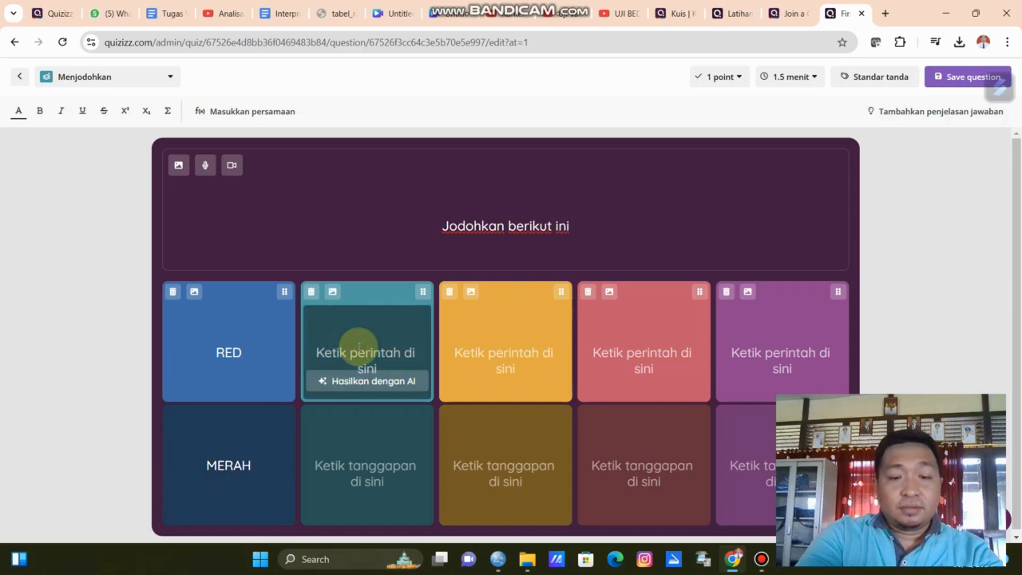
pyautogui.write('BL')
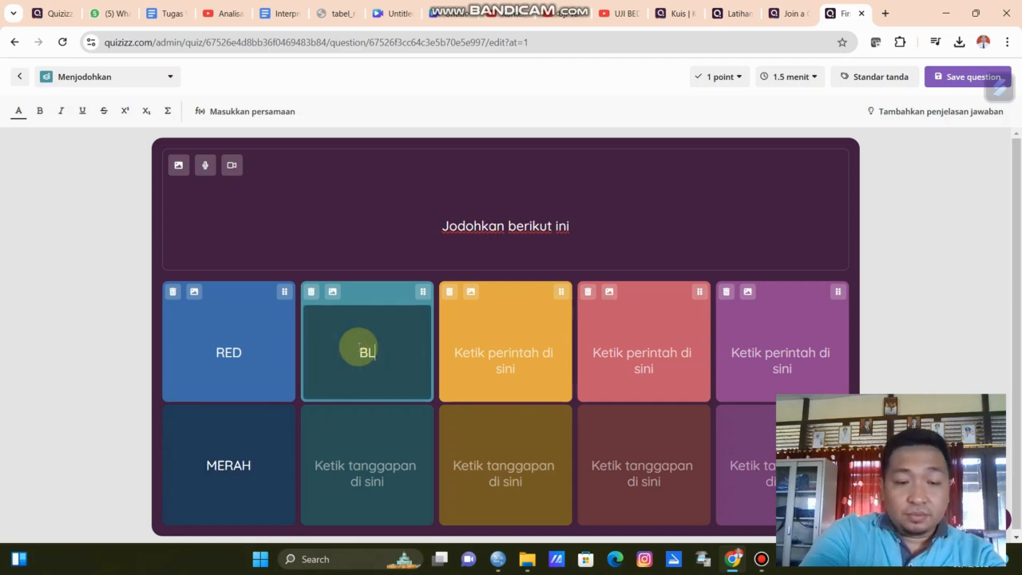
pyautogui.write('UE')
pyautogui.click(396, 475)
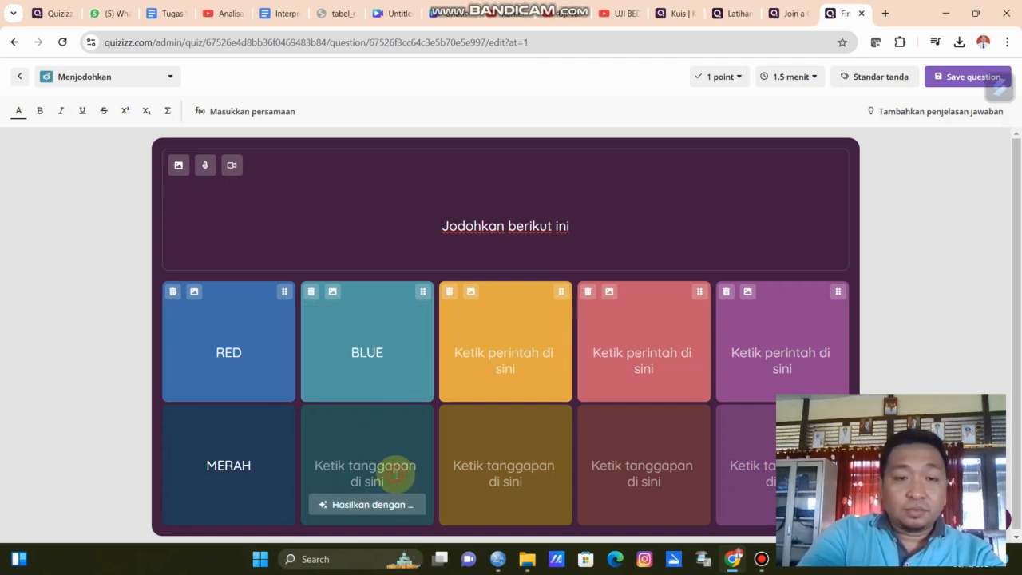
pyautogui.write('BI')
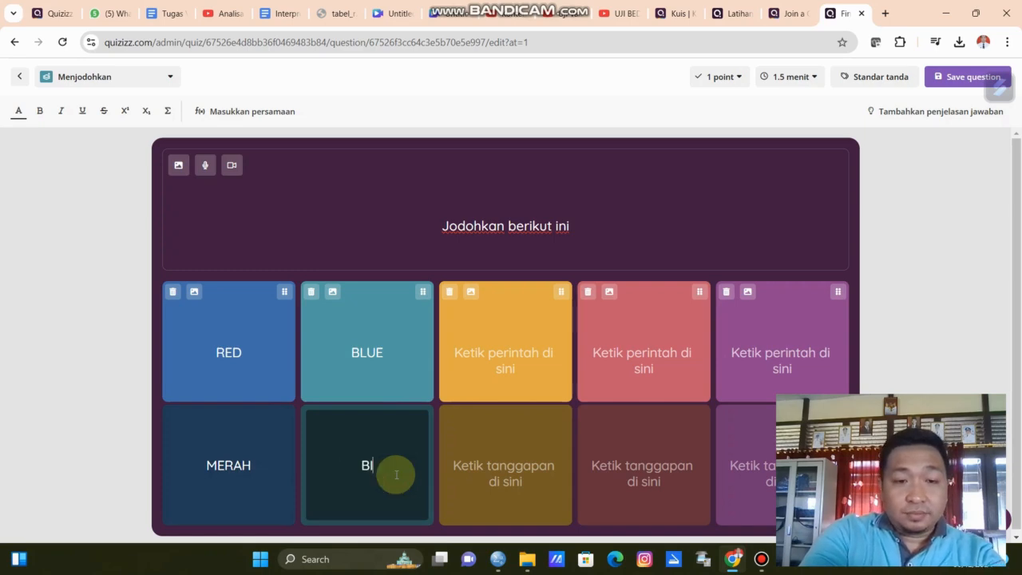
pyautogui.write('RU')
# Enter the third matching pair: GREEN with the response HIJAU.
pyautogui.click(492, 336)
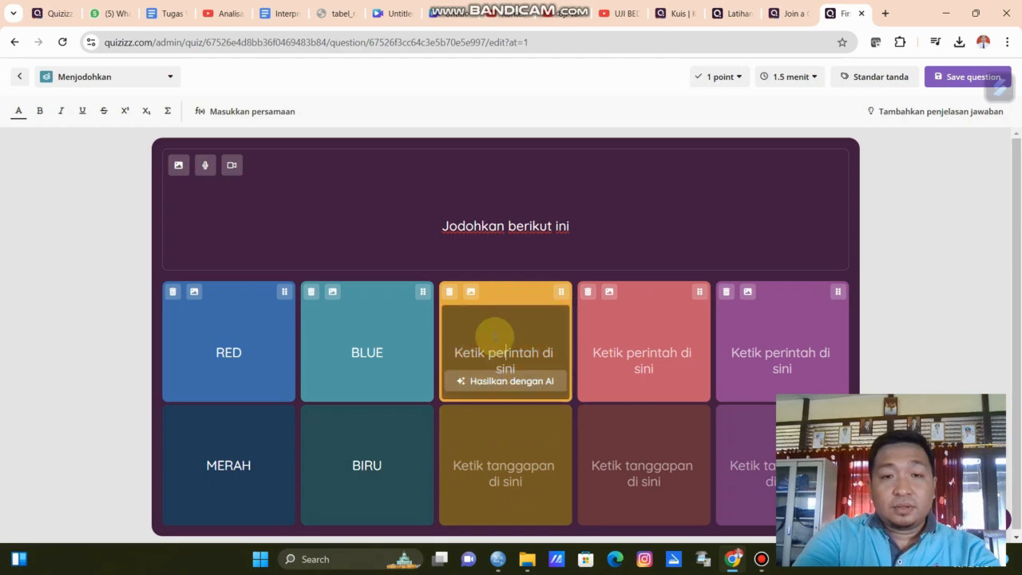
pyautogui.write('GREEN')
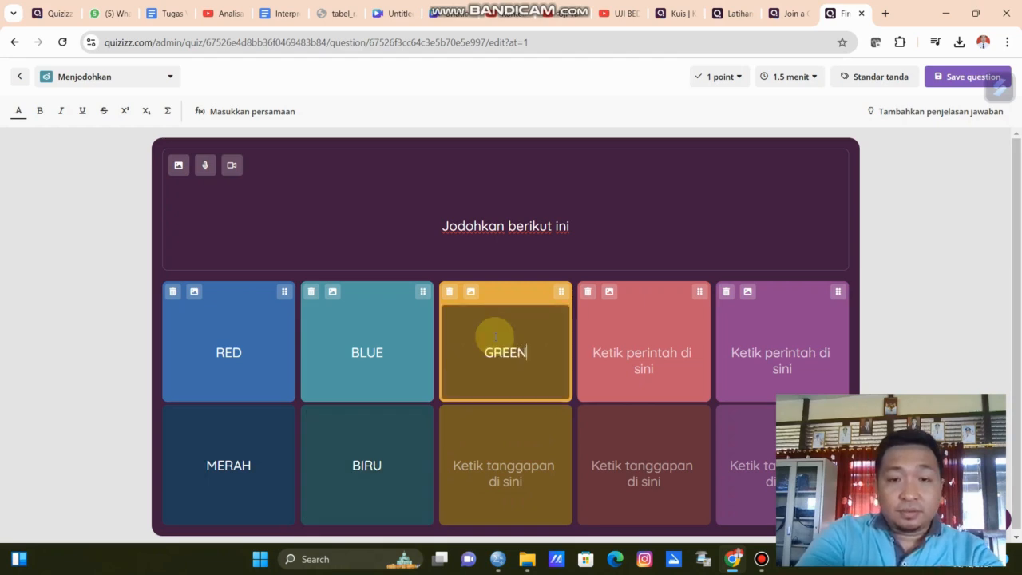
pyautogui.click(512, 422)
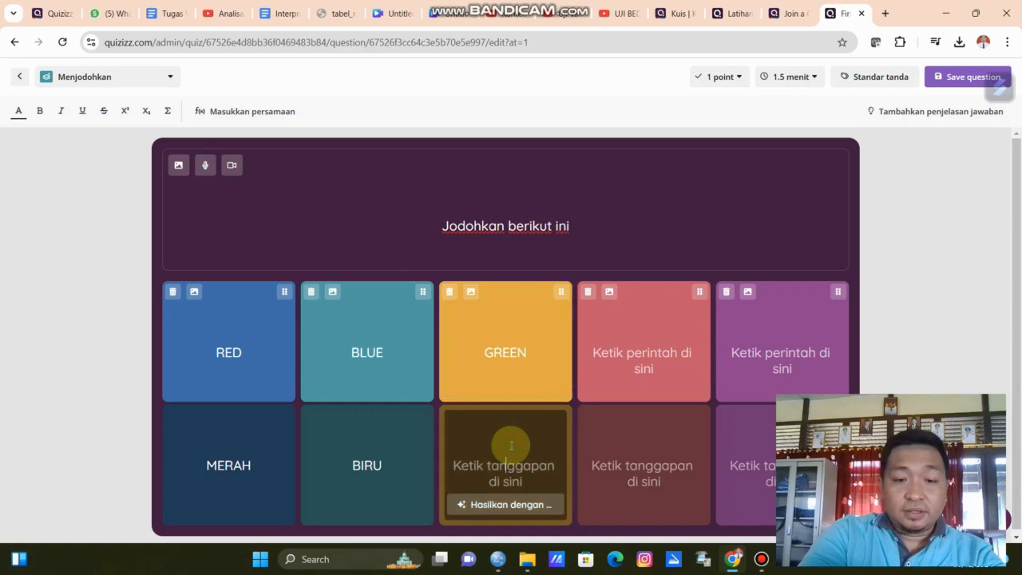
pyautogui.write('HIJAU')
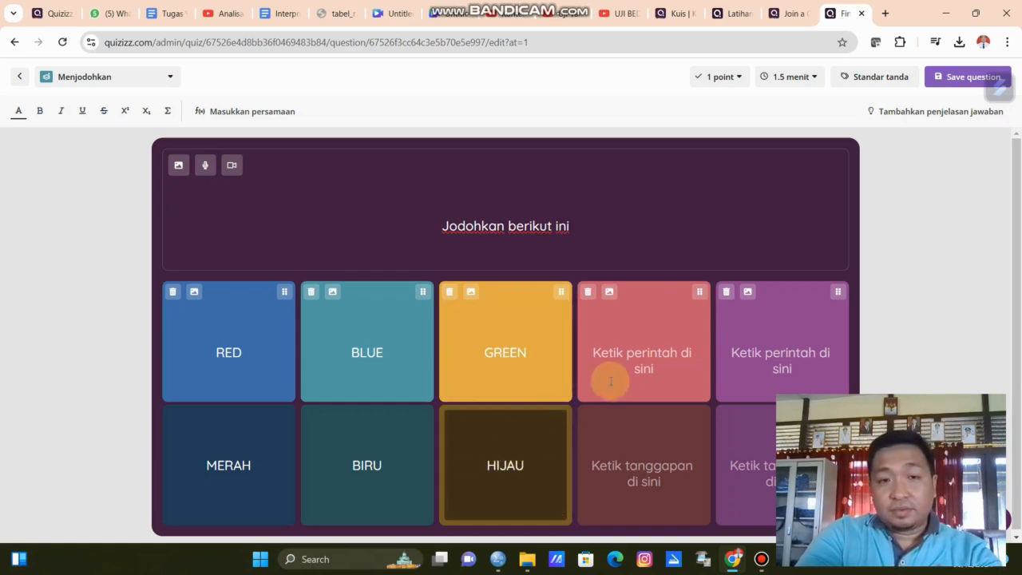
# Enter the fourth matching pair: BLACK with the response HITAM.
pyautogui.click(650, 337)
pyautogui.write('BLACK')
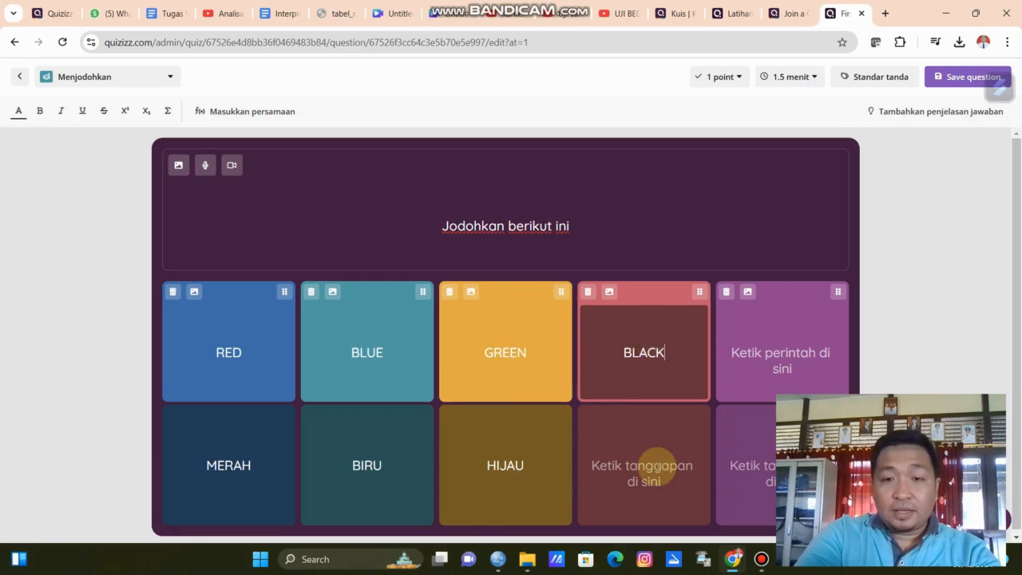
pyautogui.click(656, 466)
pyautogui.write('HITAM')
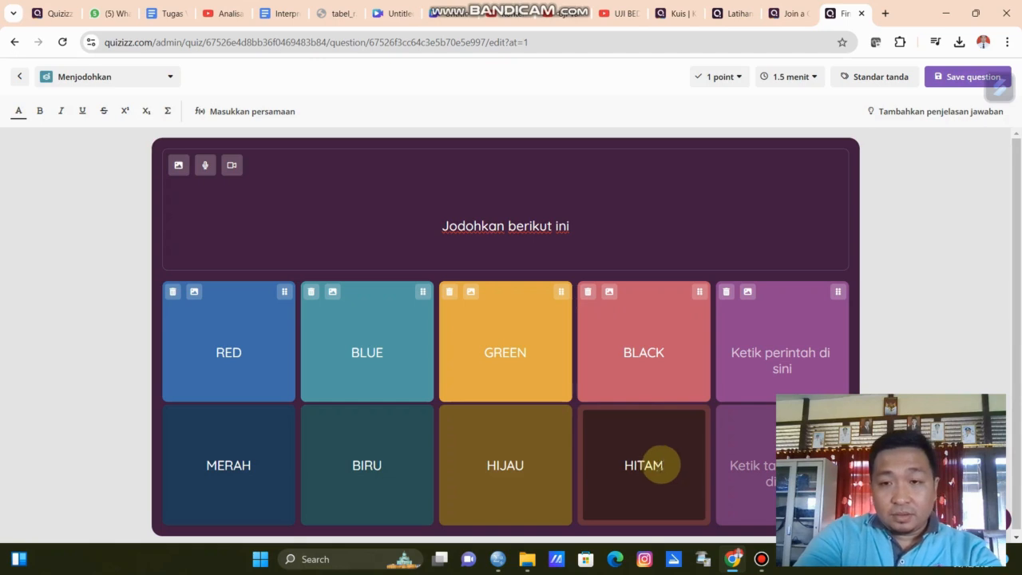
# Enter the fifth matching pair: ORANGE with the response OREN.
pyautogui.click(777, 342)
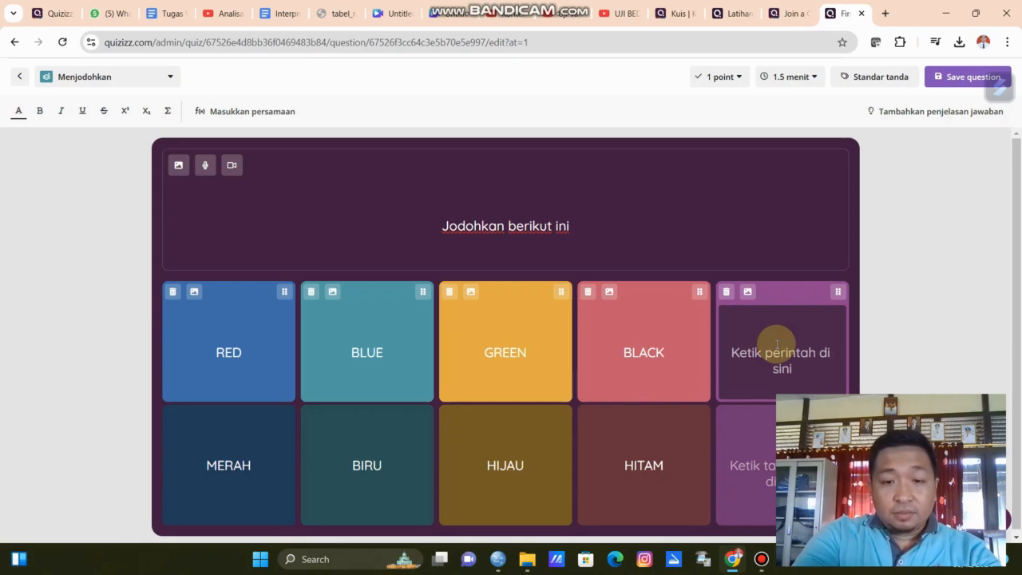
pyautogui.write('ORANGE')
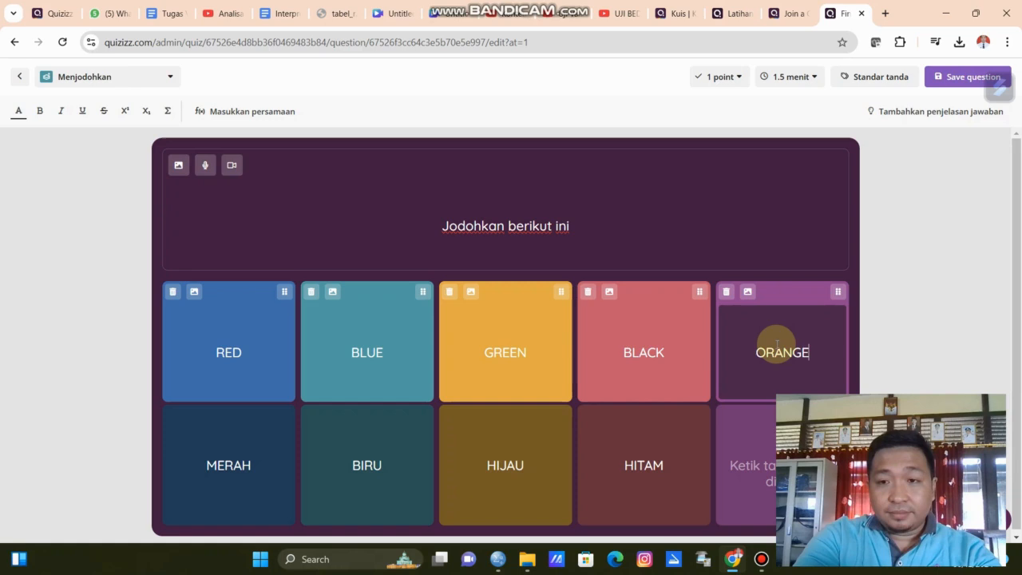
pyautogui.click(763, 471)
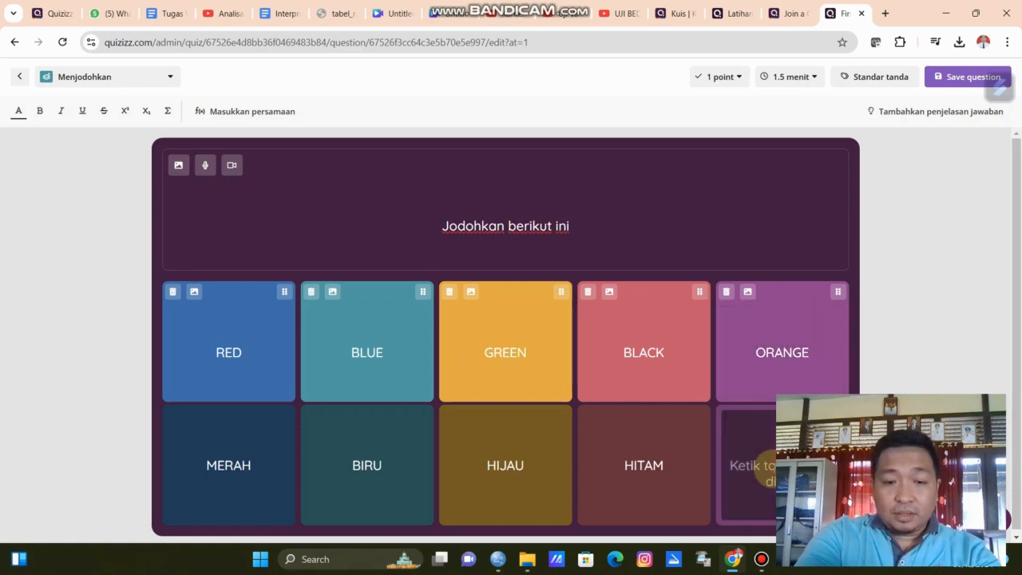
pyautogui.write('OR')
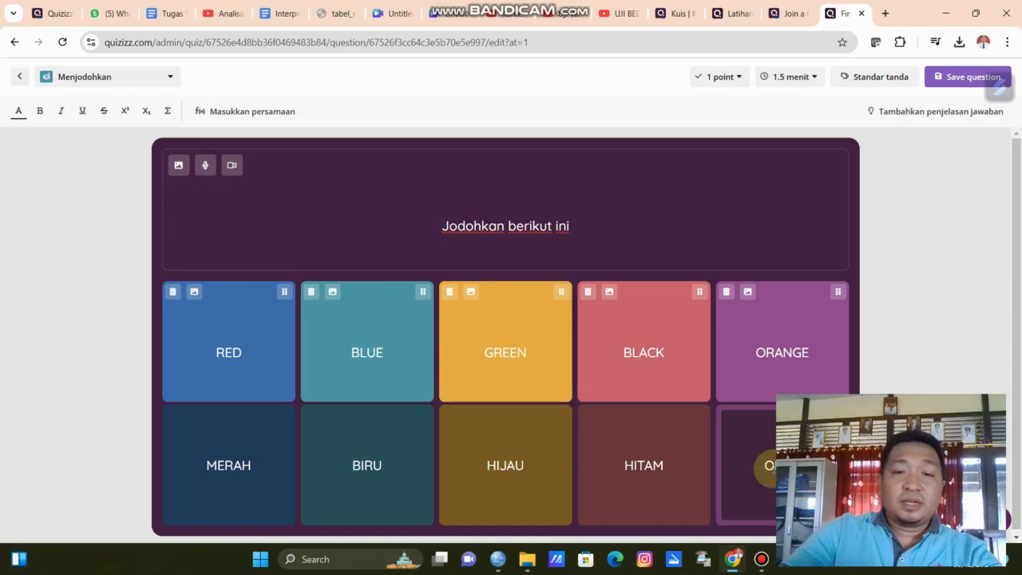
pyautogui.click(523, 351)
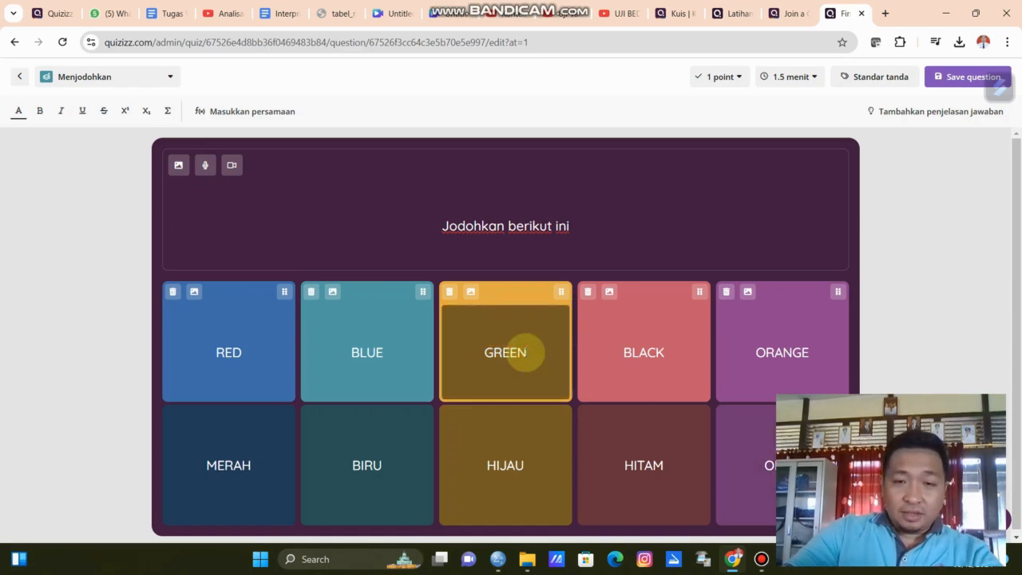
pyautogui.click(525, 465)
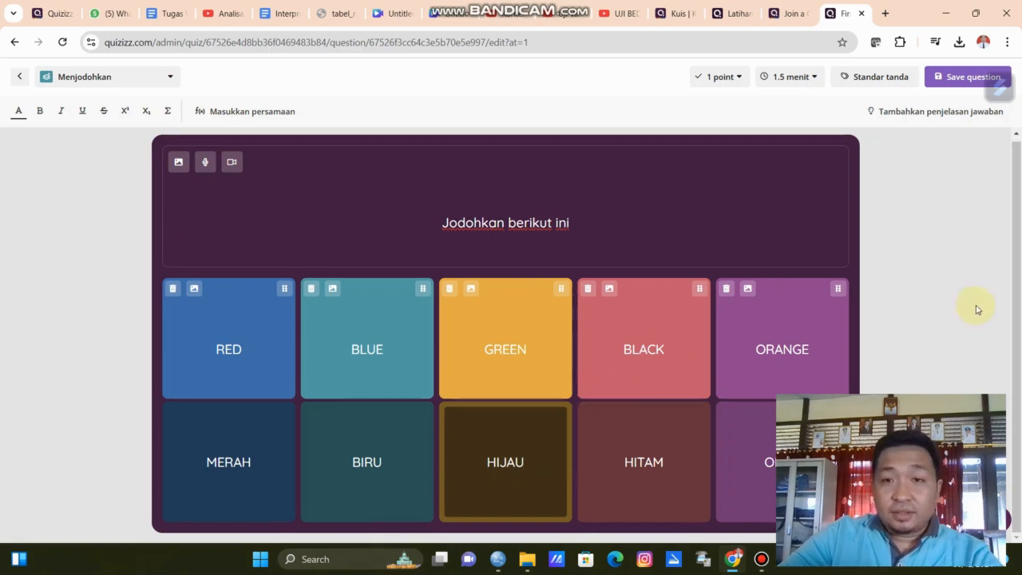
pyautogui.click(982, 331)
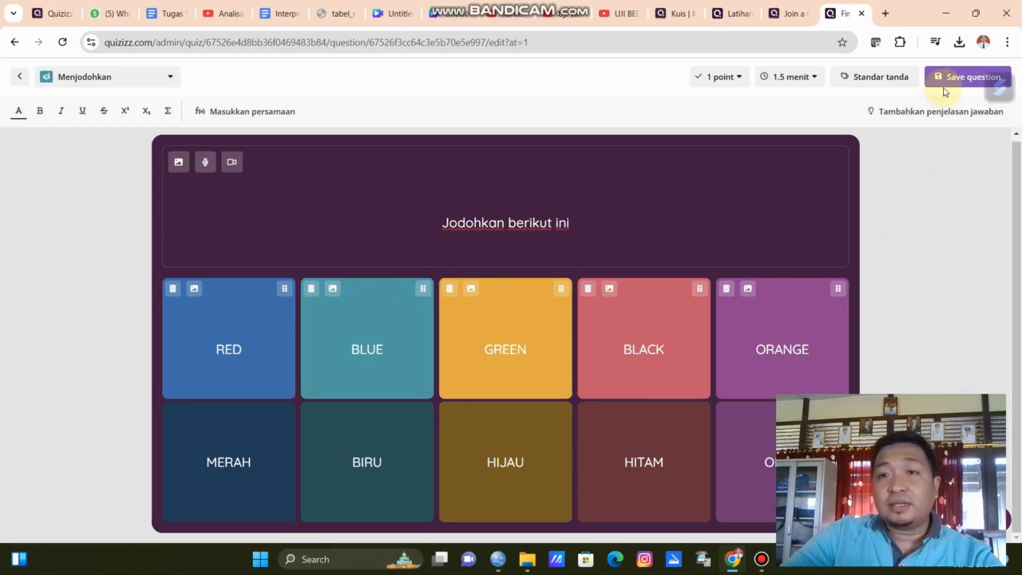
# Set the matching question to 3 points and a 45-second time limit, then save the question.
pyautogui.click(720, 76)
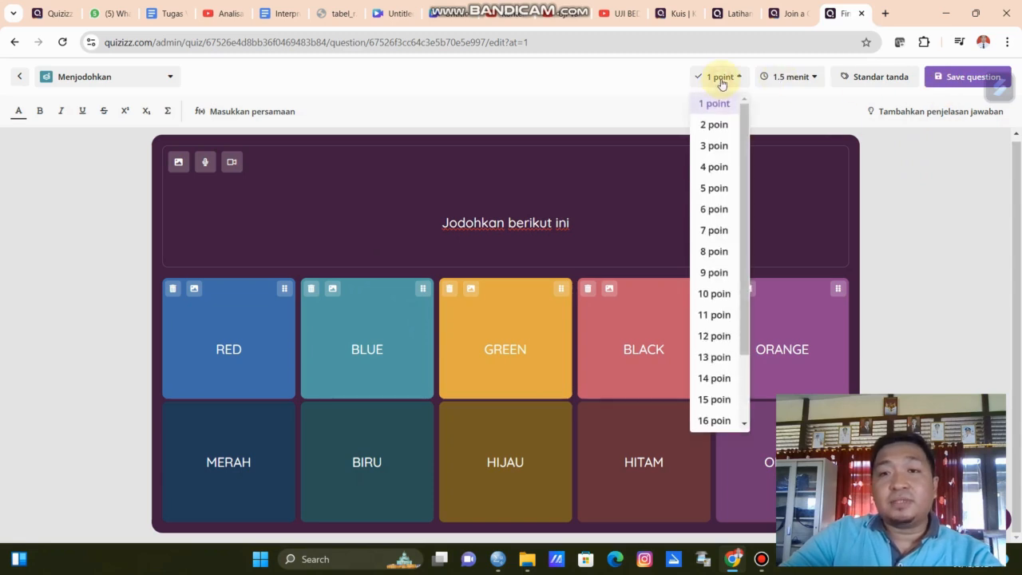
pyautogui.click(719, 145)
pyautogui.click(786, 78)
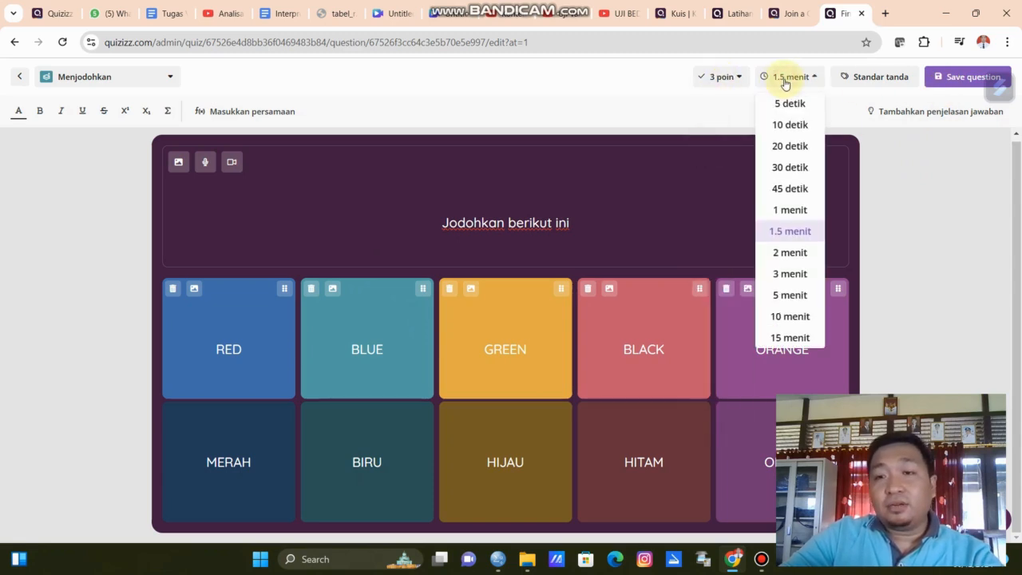
pyautogui.click(792, 187)
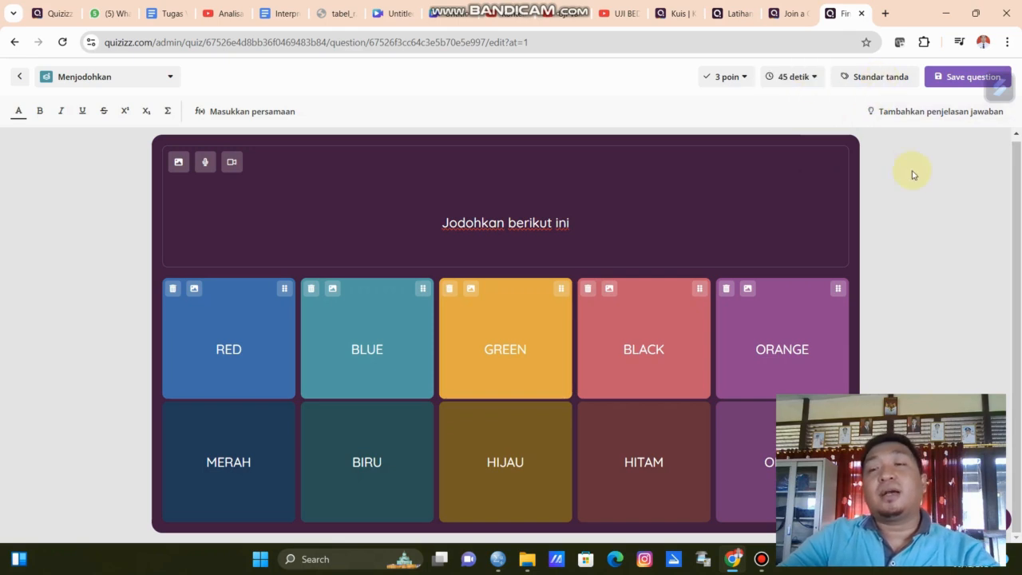
pyautogui.click(943, 79)
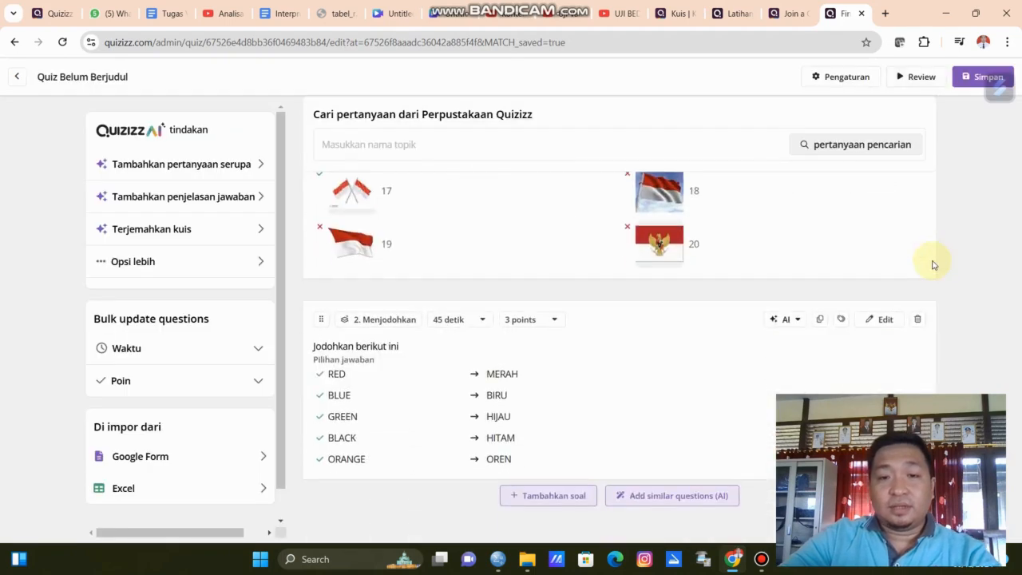
# Add a new Drag and Drop question with the text 'SAYA MEMULAI PELAJARAN DI SEKOLAH PADA PUKUL'.
pyautogui.click(549, 499)
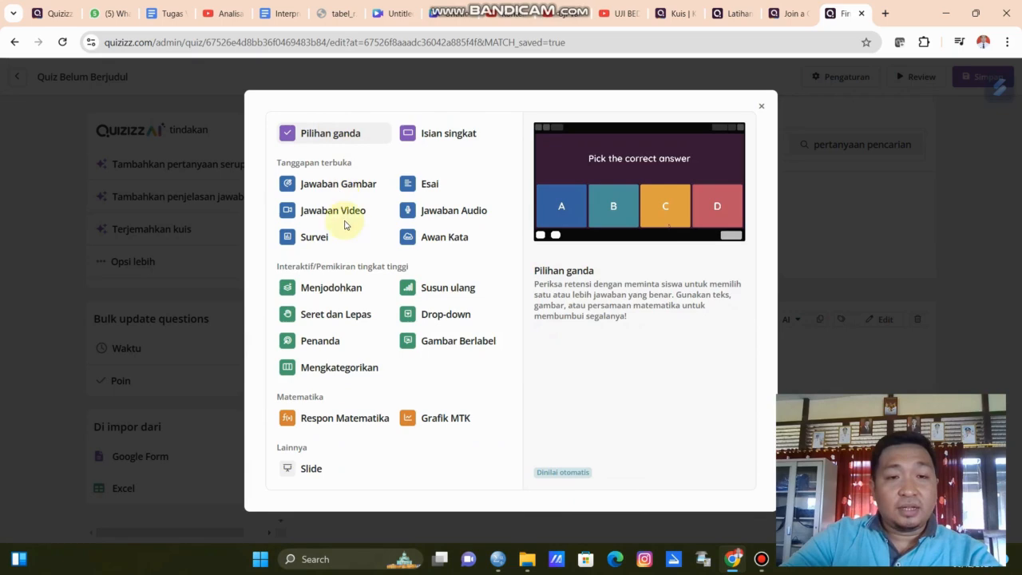
pyautogui.click(348, 316)
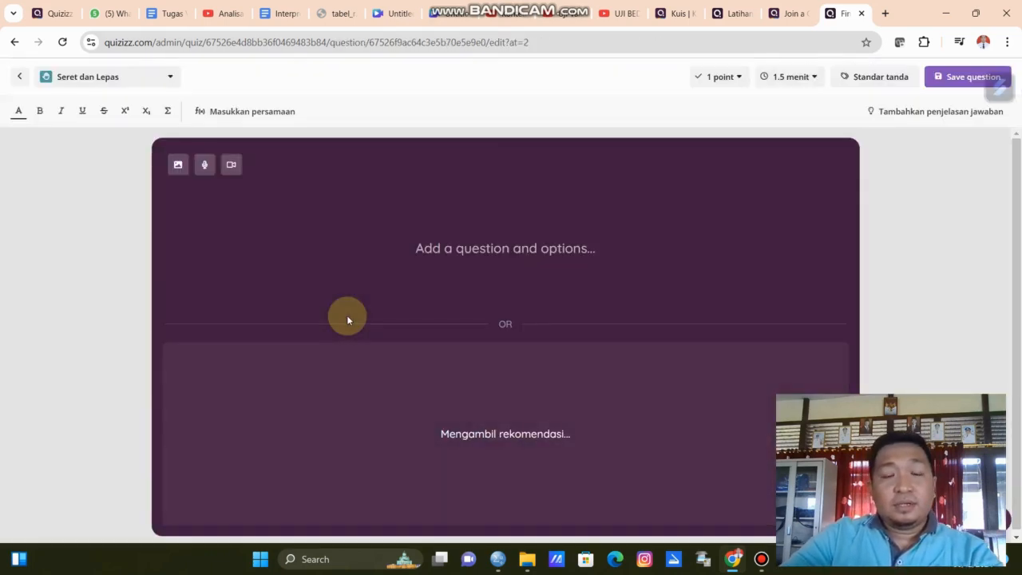
pyautogui.click(468, 251)
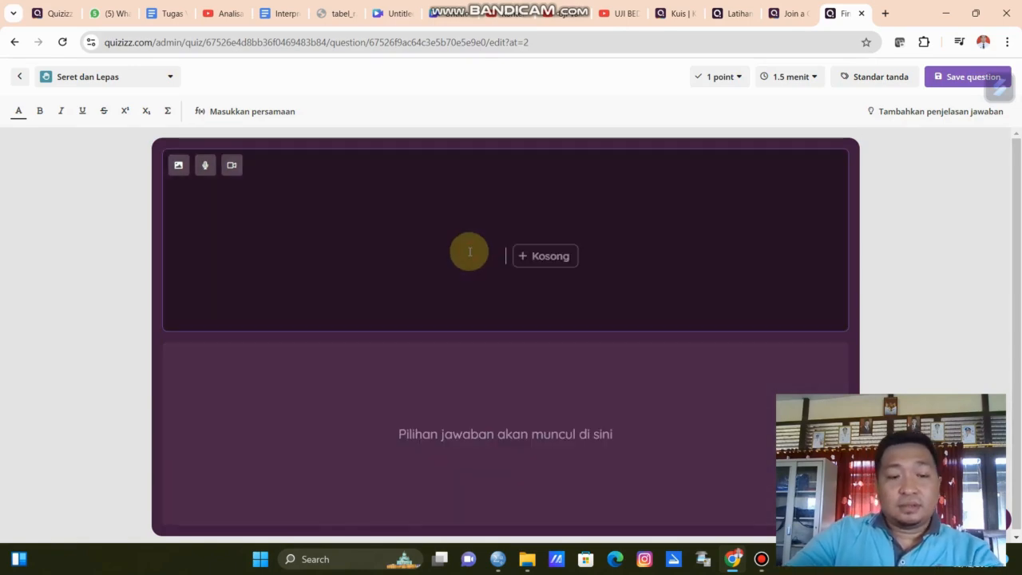
pyautogui.write('SAYA B')
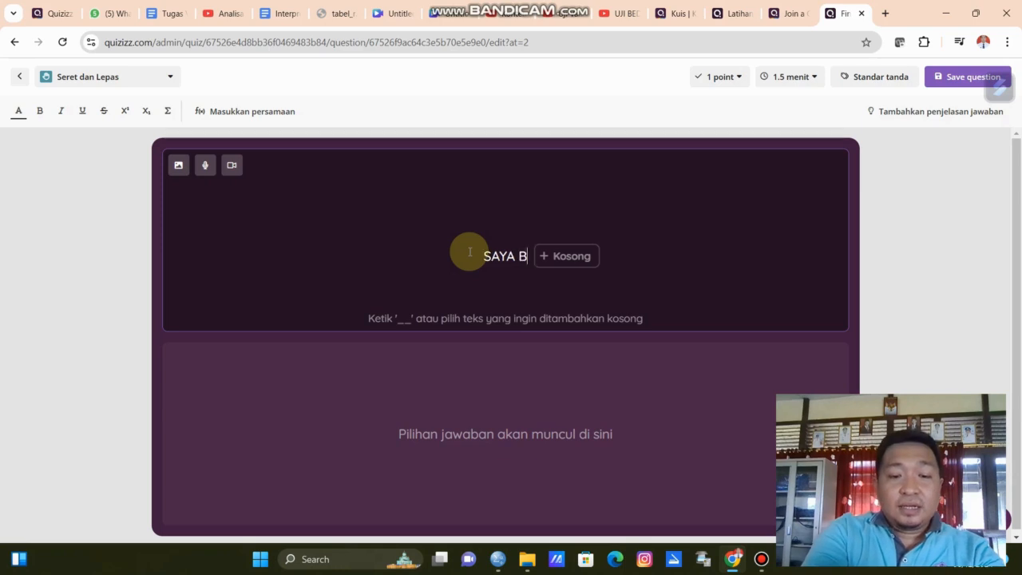
pyautogui.write('ER')
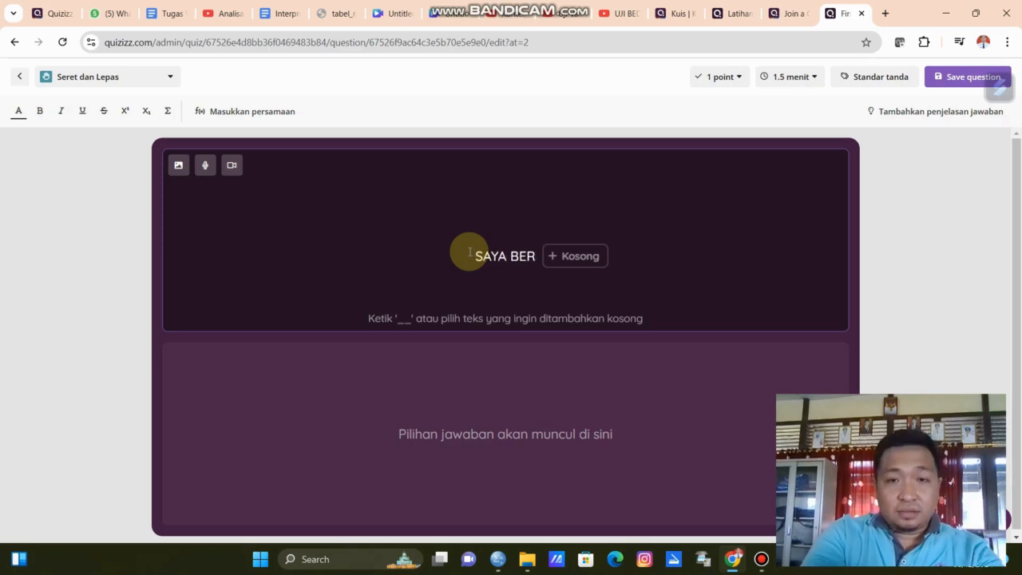
pyautogui.press('BackSpace')
pyautogui.press('BackSpace')
pyautogui.press('BackSpace')
pyautogui.write('MEMU')
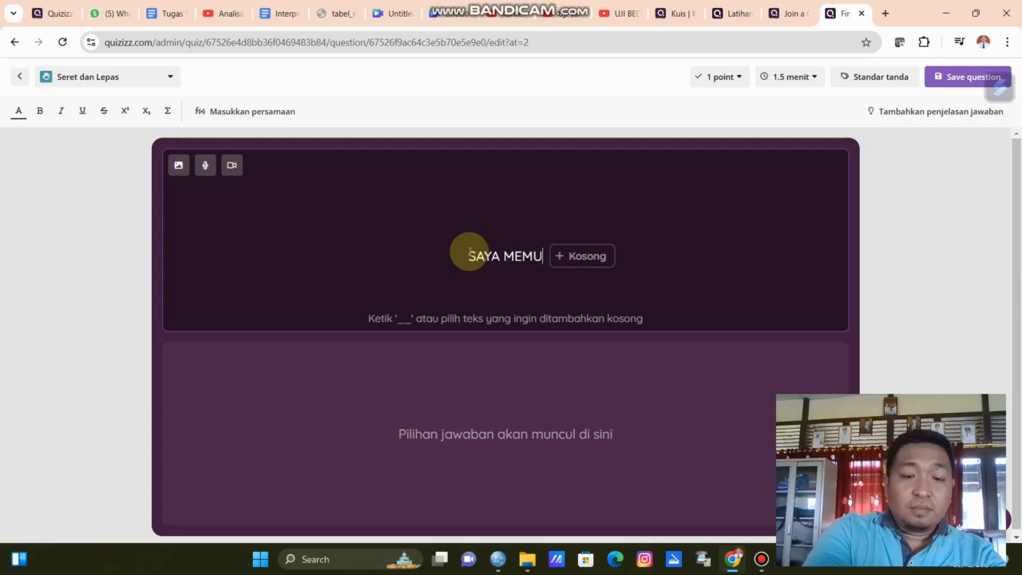
pyautogui.write('LAI PELAJARA')
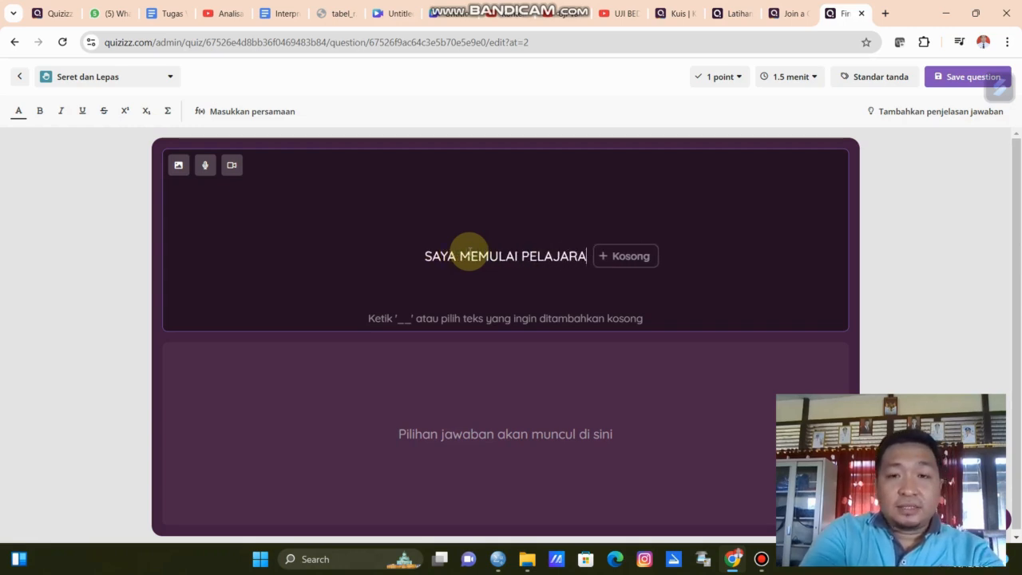
pyautogui.write('N DI SEKOLAH ')
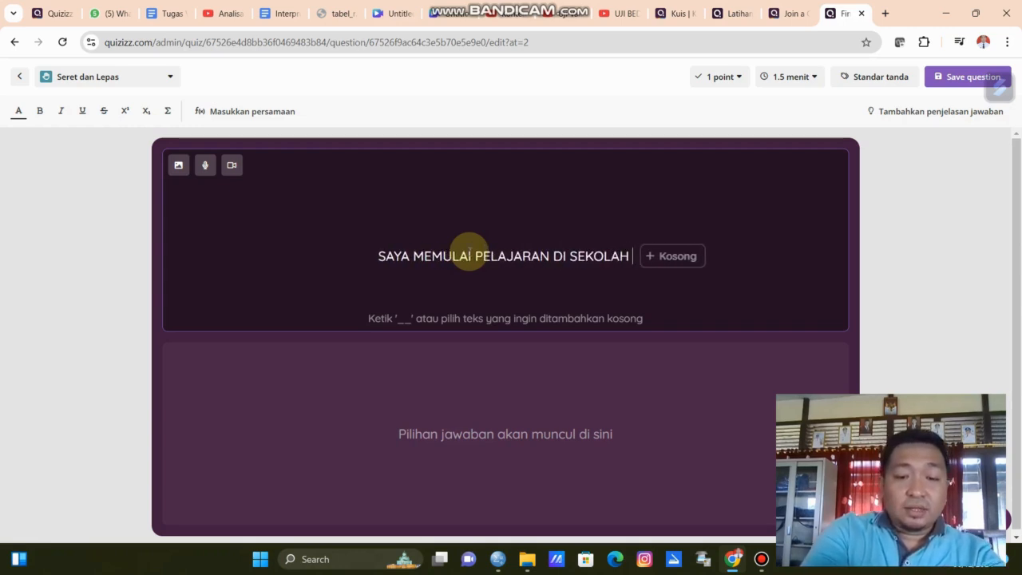
pyautogui.write('PADA PUKUL')
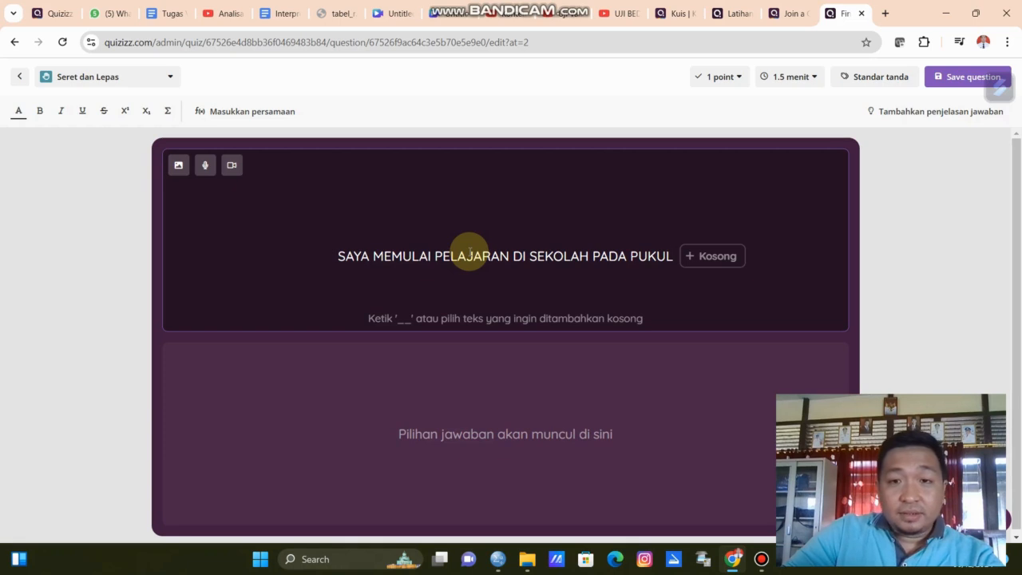
# Insert a blank answered TUJUH and continue the sentence with 'DAN PULANG SEKOLAH PADA PUKUL'.
pyautogui.click(712, 257)
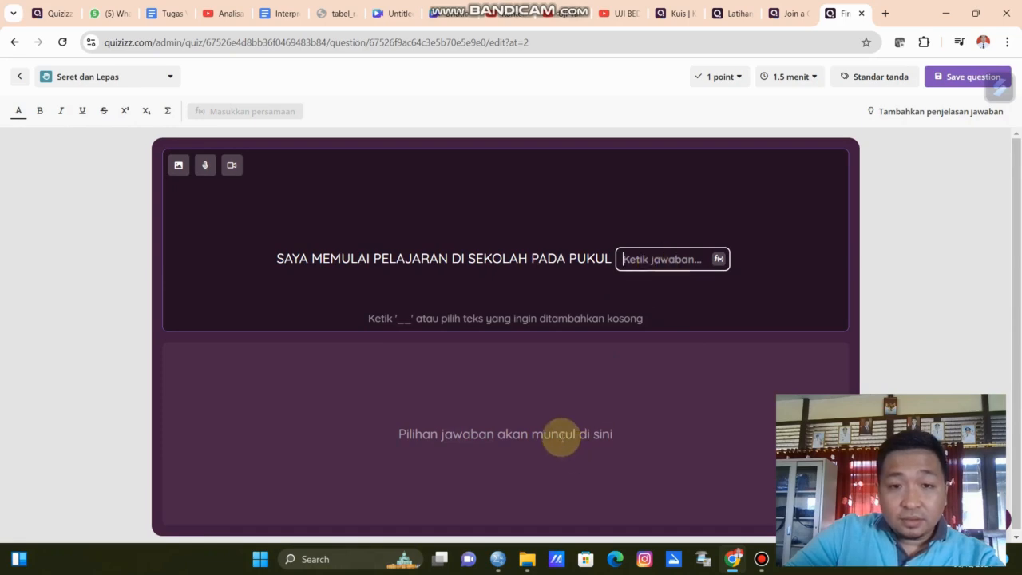
pyautogui.write('TUJUH')
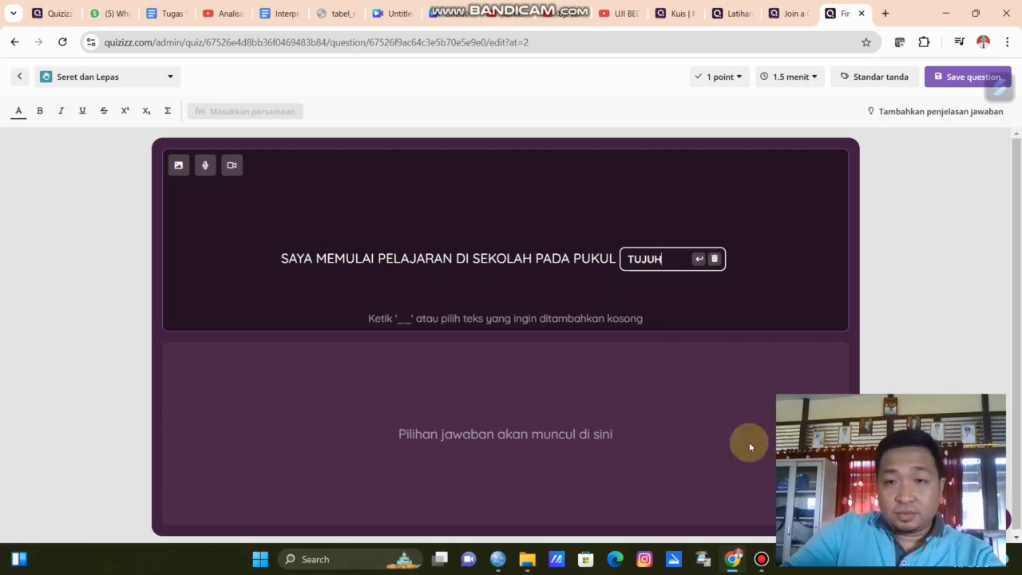
pyautogui.press('Return')
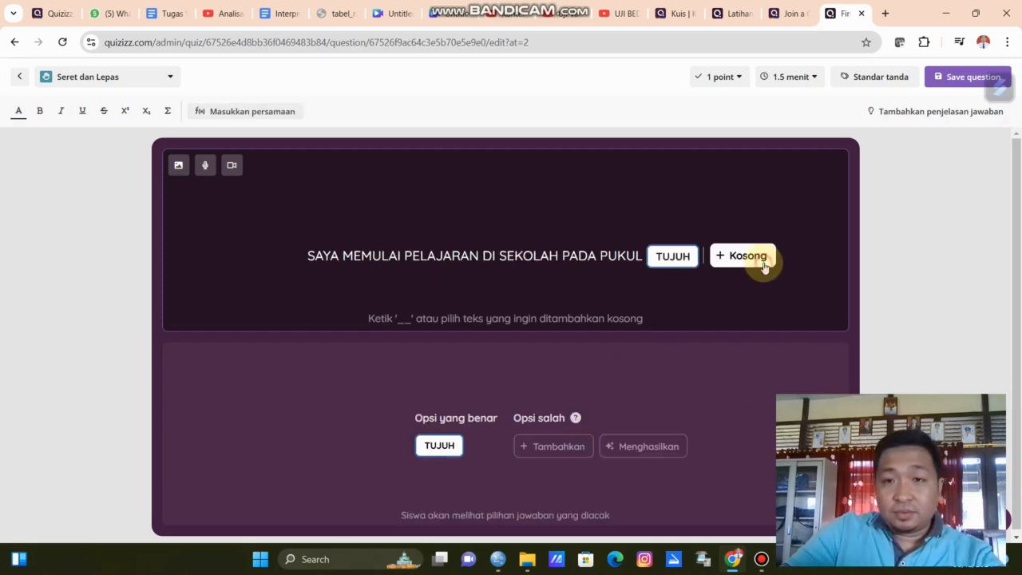
pyautogui.write('DAN')
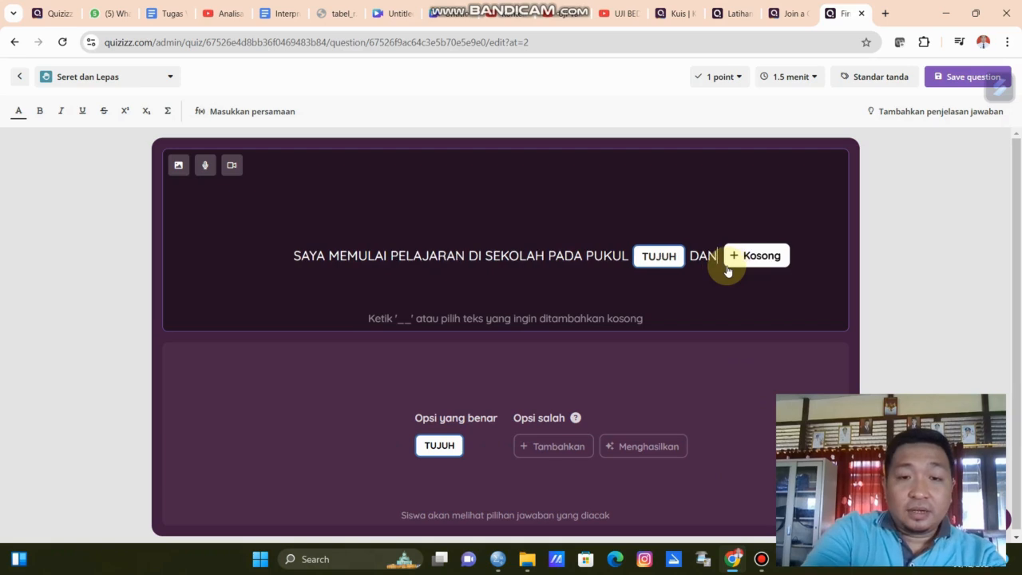
pyautogui.write(' PULANG ')
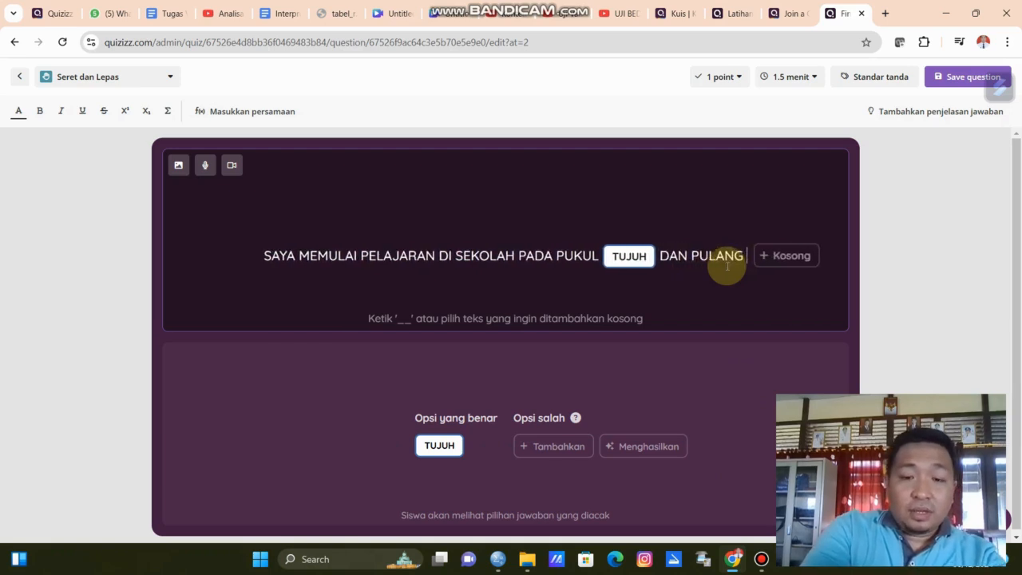
pyautogui.write('SEKOLAH PADA PUKUL')
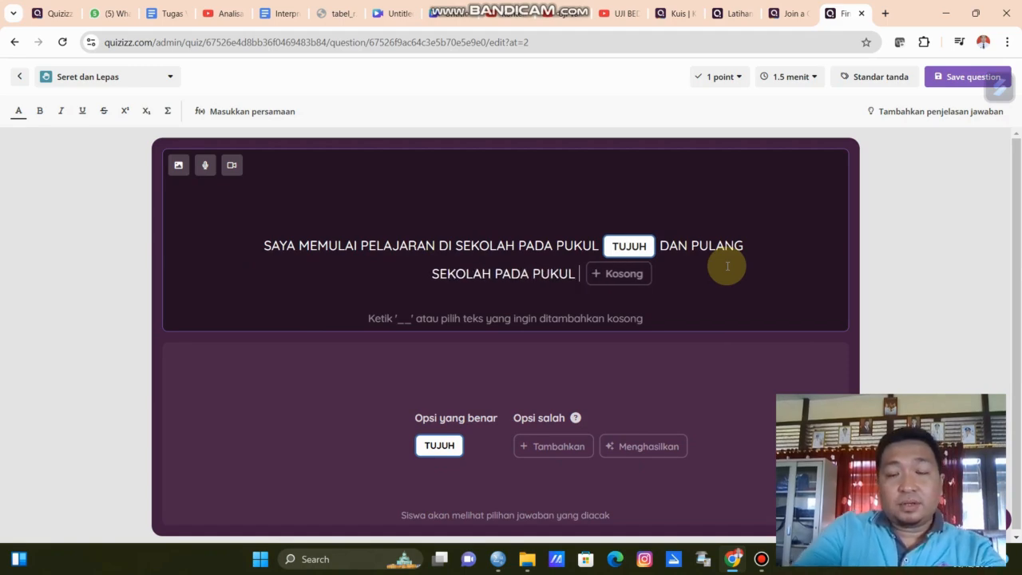
# Insert a second blank answered LIMA BELAS at the sentence's end and save the question.
pyautogui.click(633, 275)
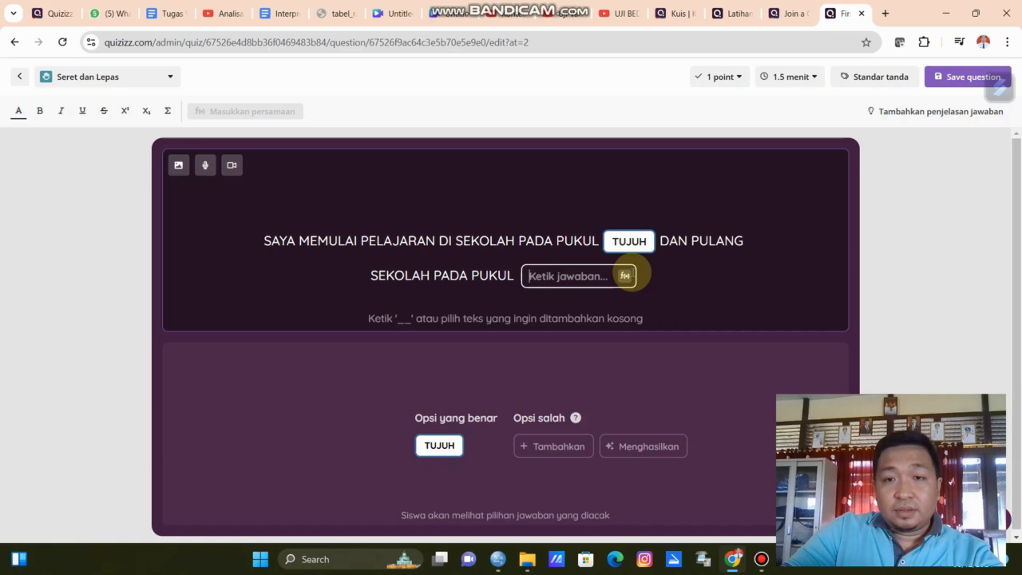
pyautogui.write('15')
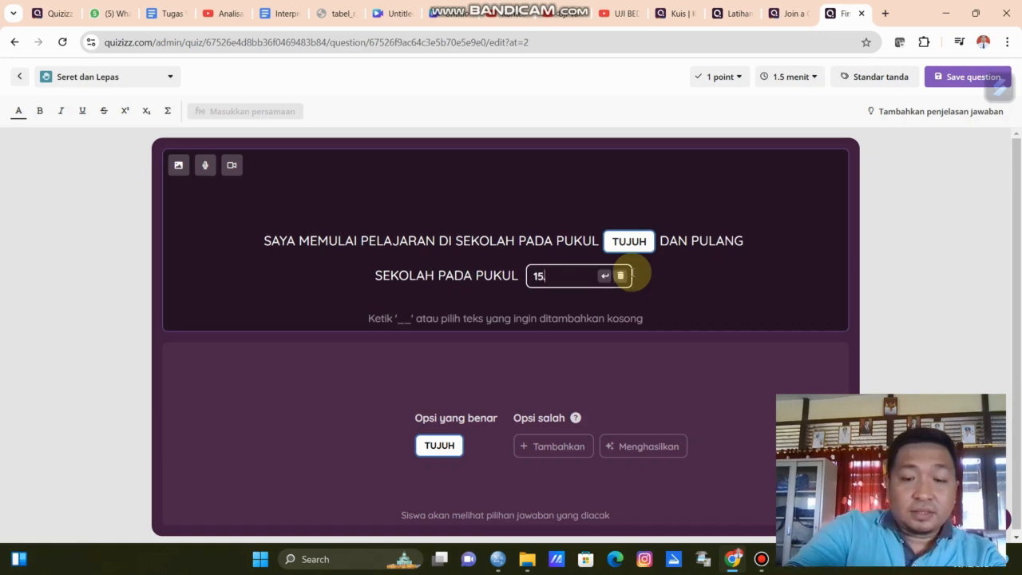
pyautogui.write('.00')
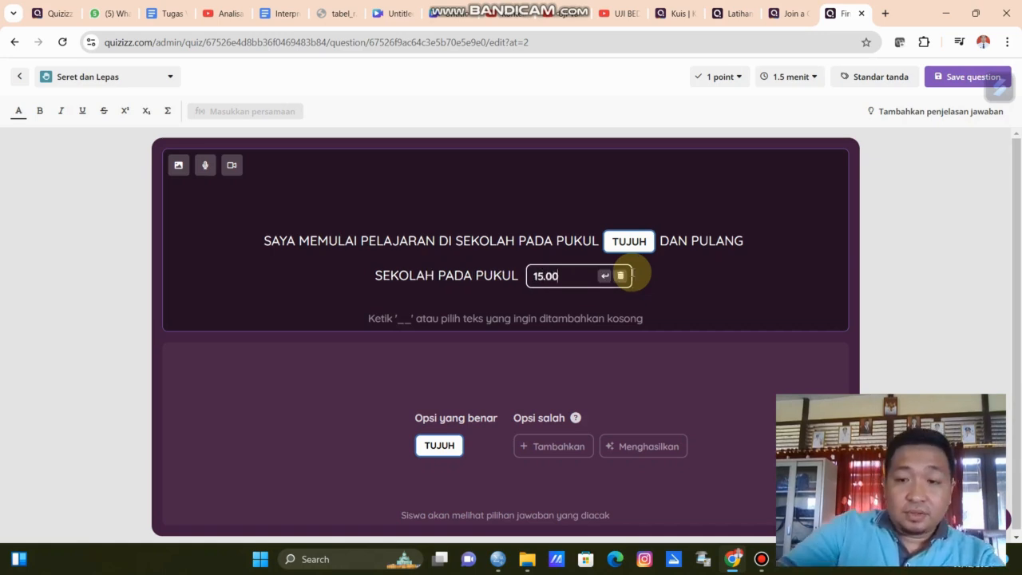
pyautogui.press('BackSpace')
pyautogui.press('BackSpace')
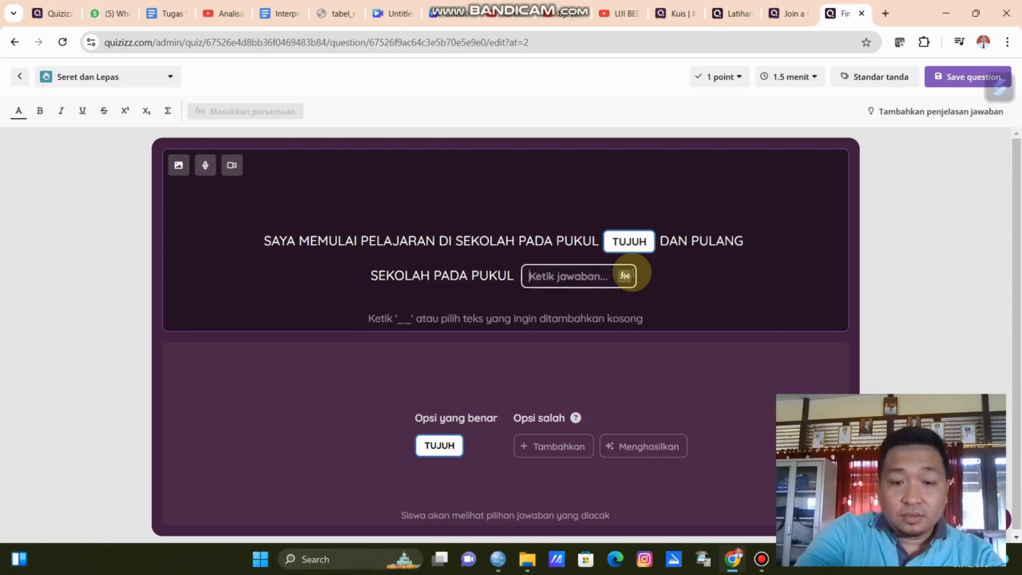
pyautogui.write('LIMA BE')
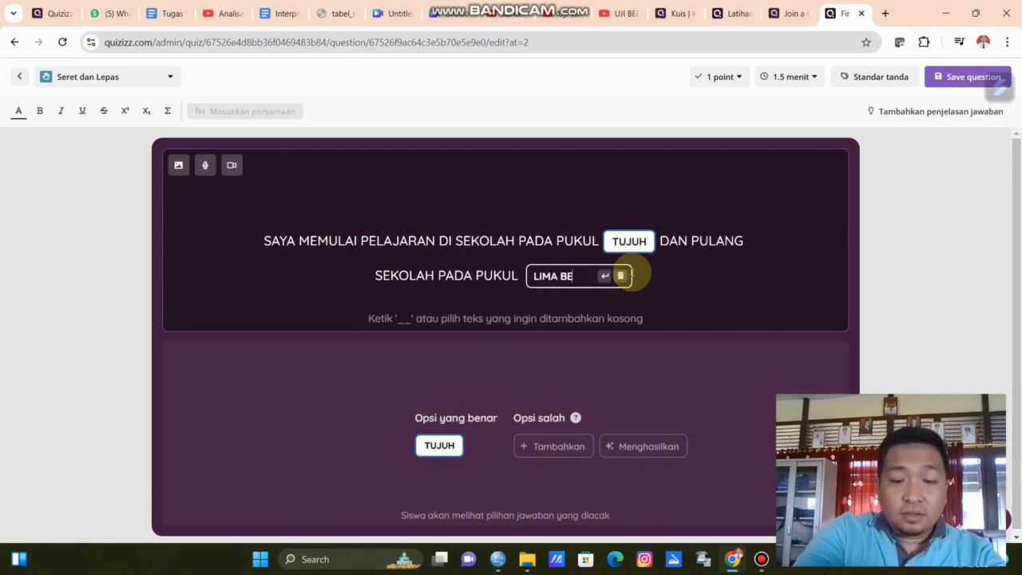
pyautogui.write('LAS')
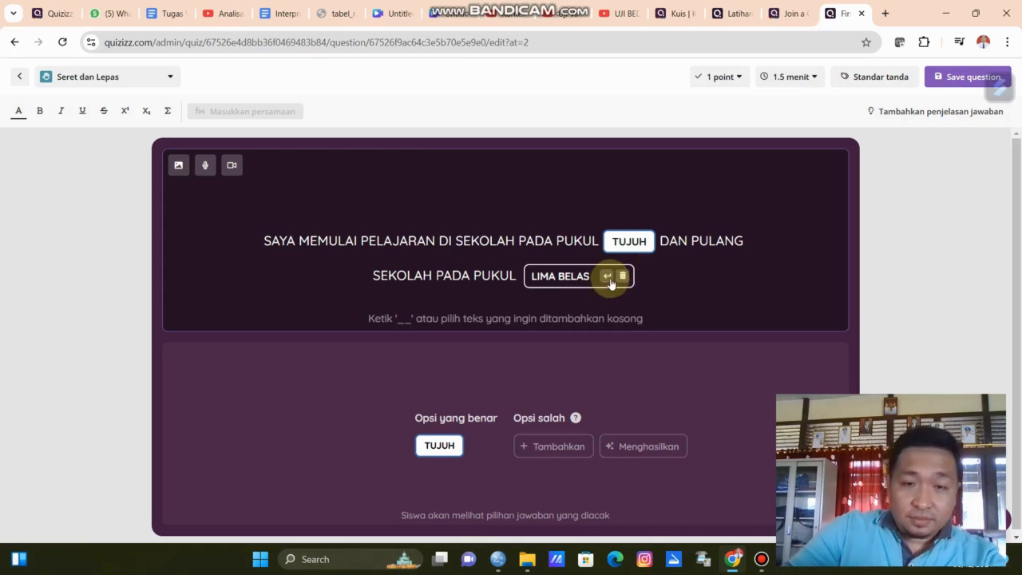
pyautogui.click(608, 275)
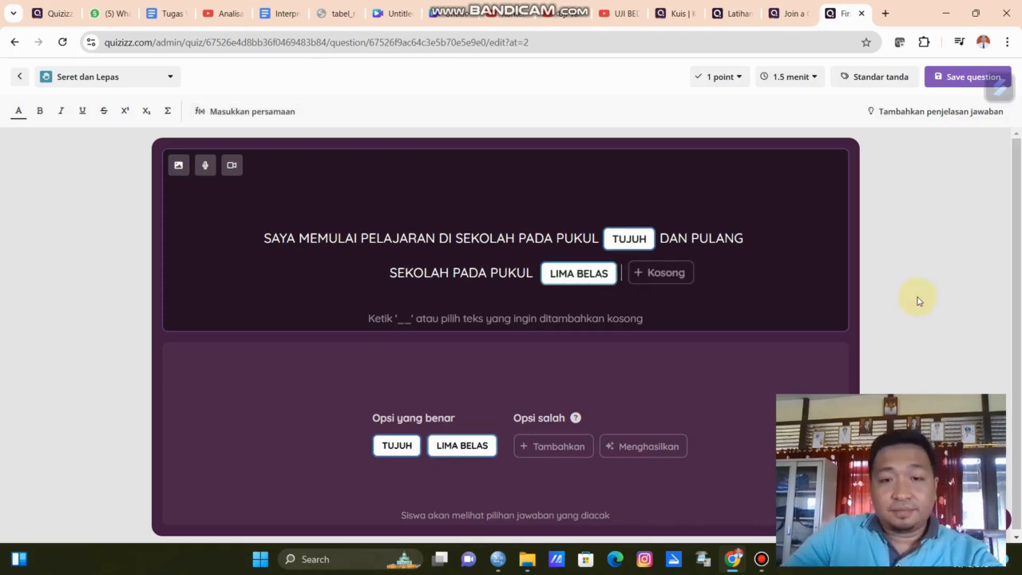
pyautogui.click(942, 80)
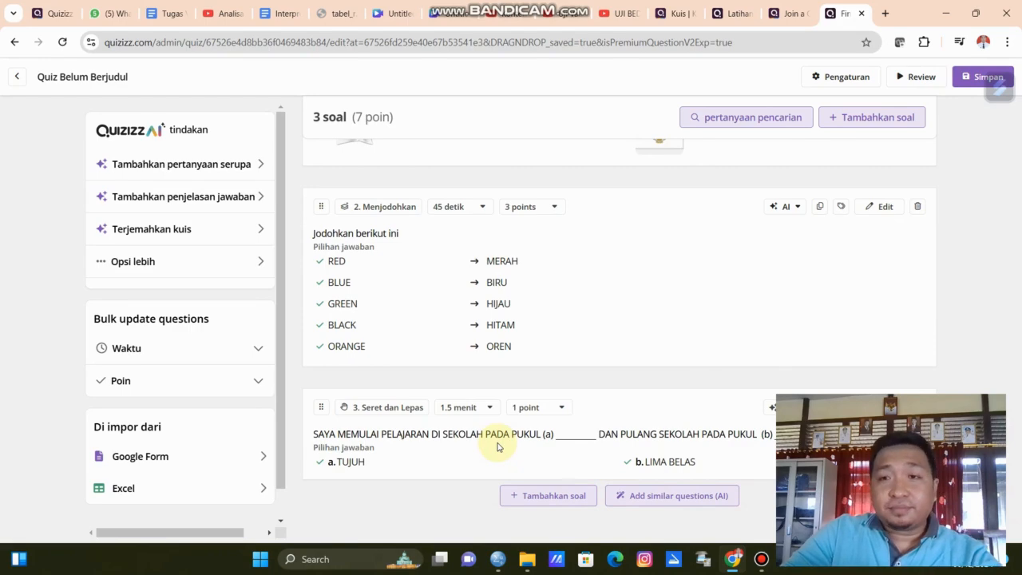
pyautogui.scroll(5, 497, 446)
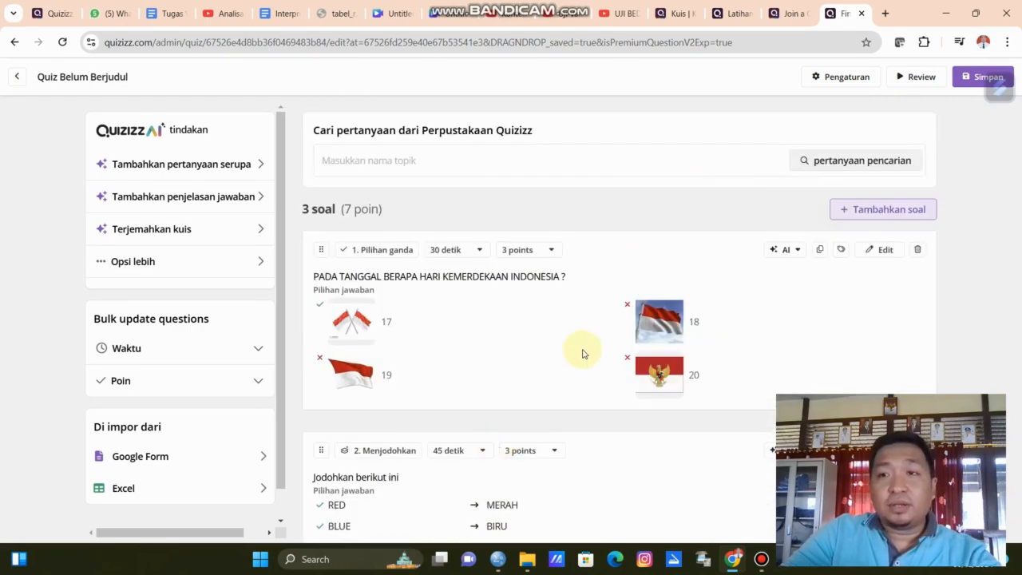
# Start publishing the quiz and name it 'QUIS MATA PELAJARAN INFORMATIKA KELAS X'.
pyautogui.click(966, 83)
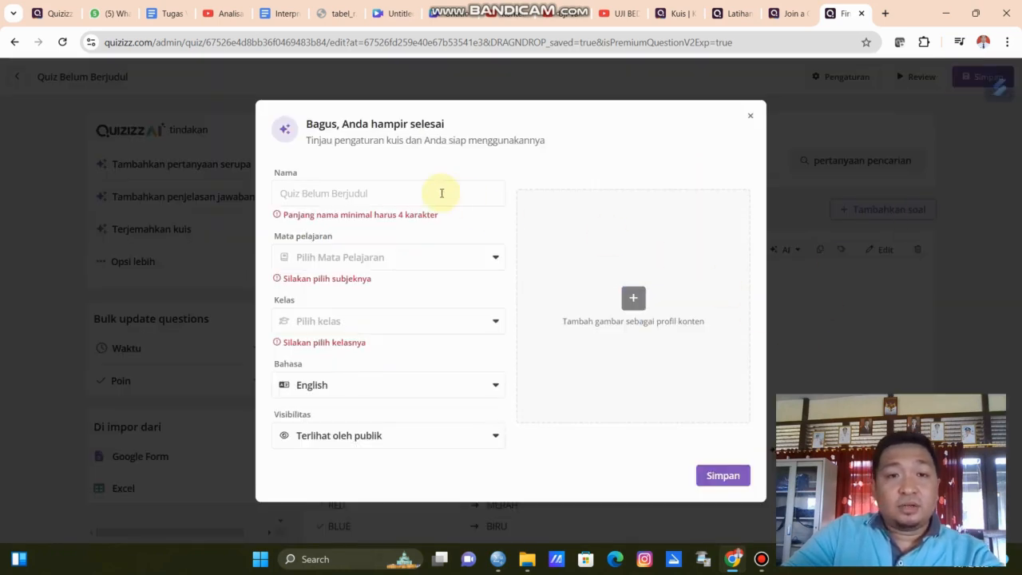
pyautogui.click(441, 193)
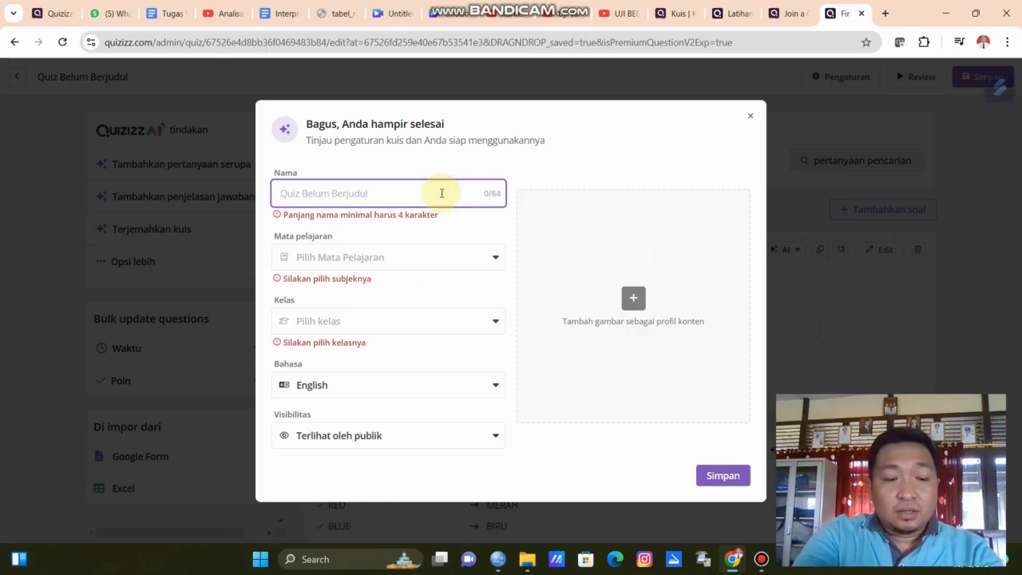
pyautogui.write('QUIS MATA PELAJARAN INFORMATIKA KELAS X')
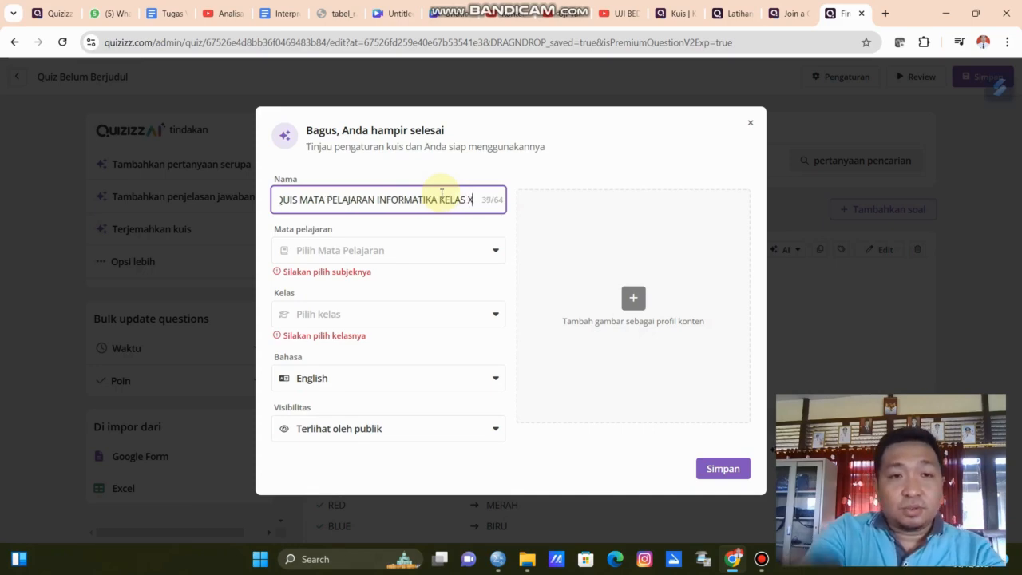
# Set the quiz subject to Lainnya and the grade to Kelas 10.
pyautogui.click(417, 254)
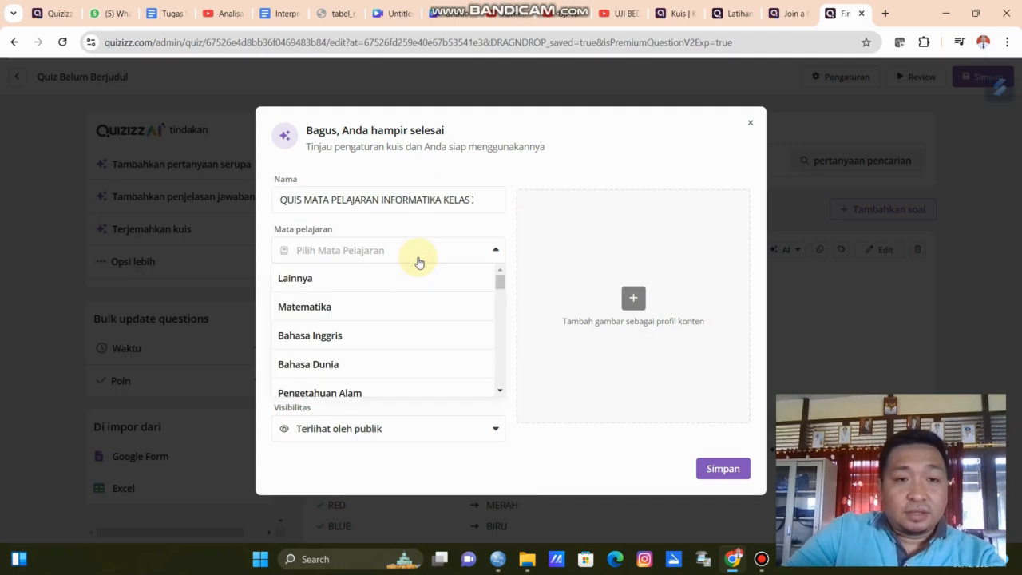
pyautogui.scroll(-3, 417, 311)
pyautogui.scroll(-3, 416, 311)
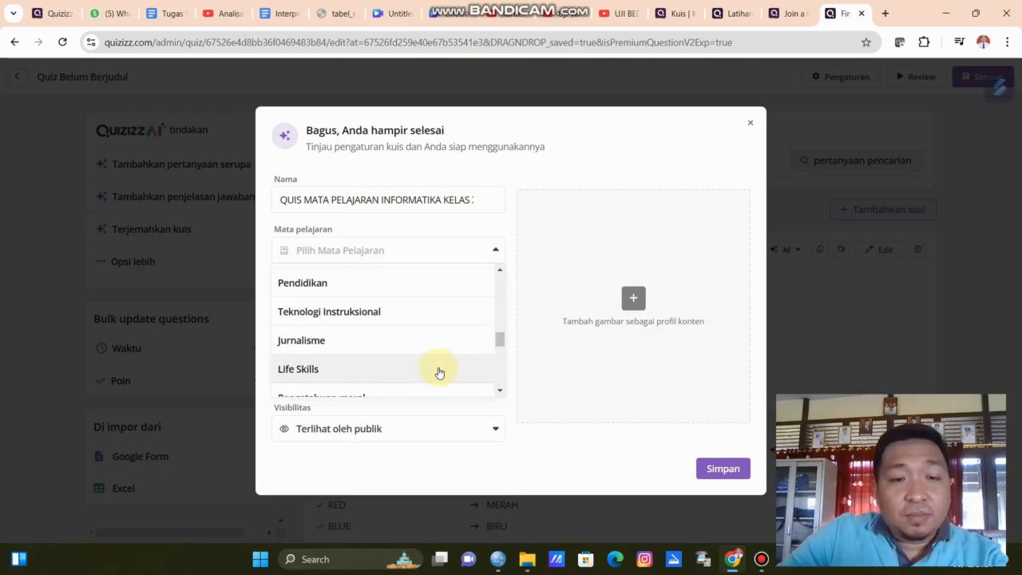
pyautogui.scroll(-5, 439, 373)
pyautogui.scroll(10, 439, 373)
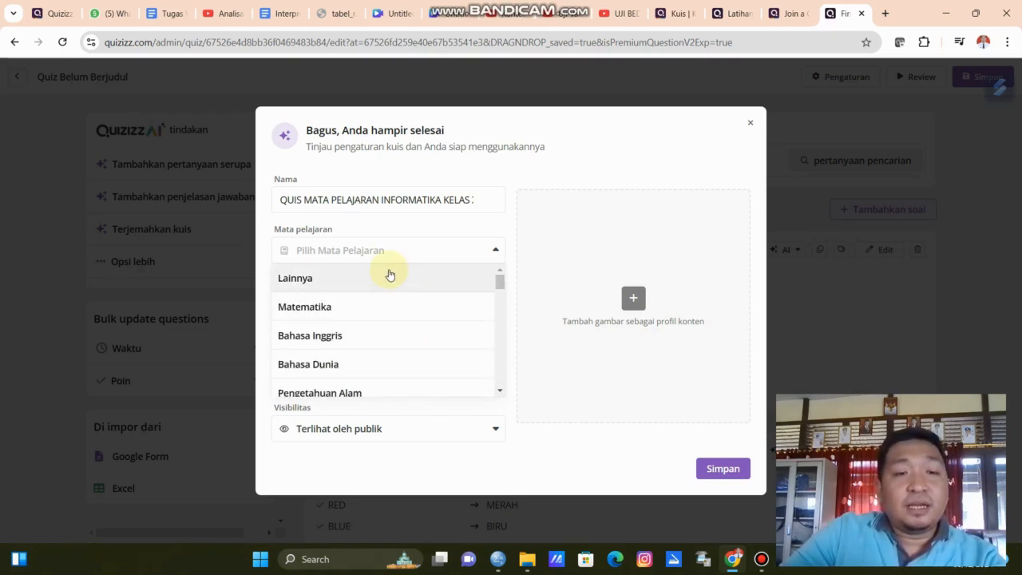
pyautogui.click(388, 275)
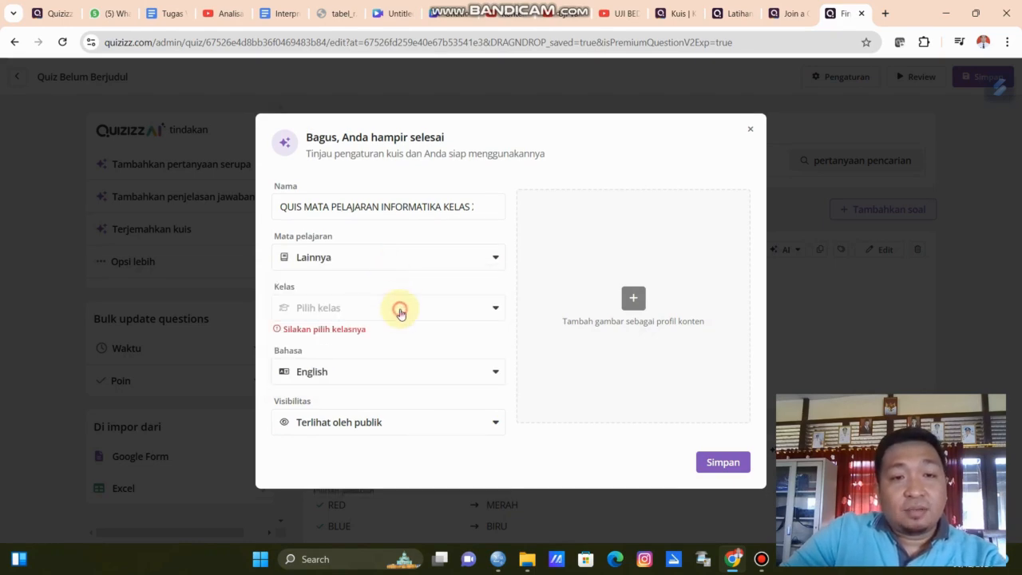
pyautogui.click(400, 311)
pyautogui.scroll(-5, 383, 410)
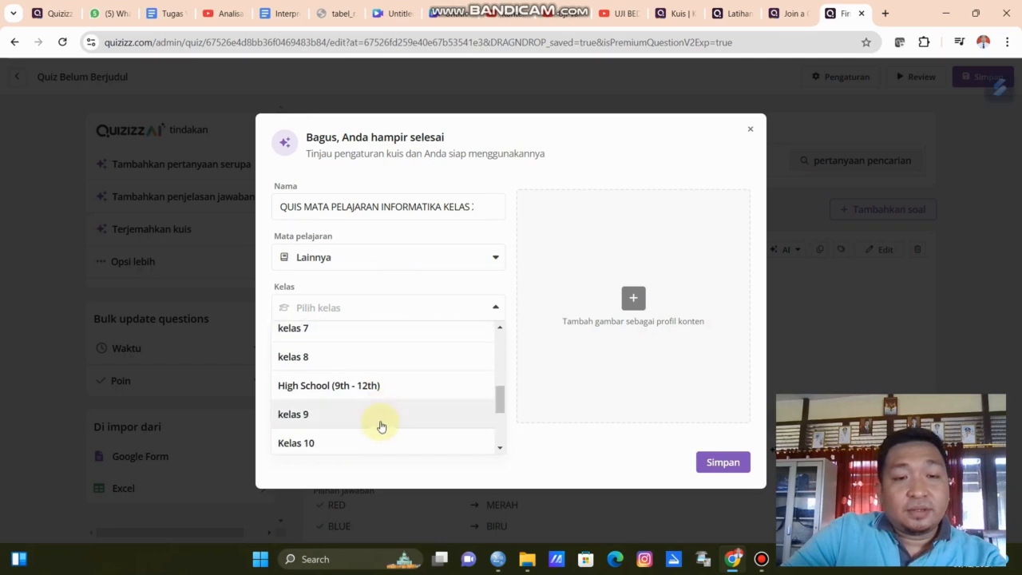
pyautogui.click(380, 426)
# Set the language to Indonesian, choose public visibility, and save the quiz settings.
pyautogui.click(388, 377)
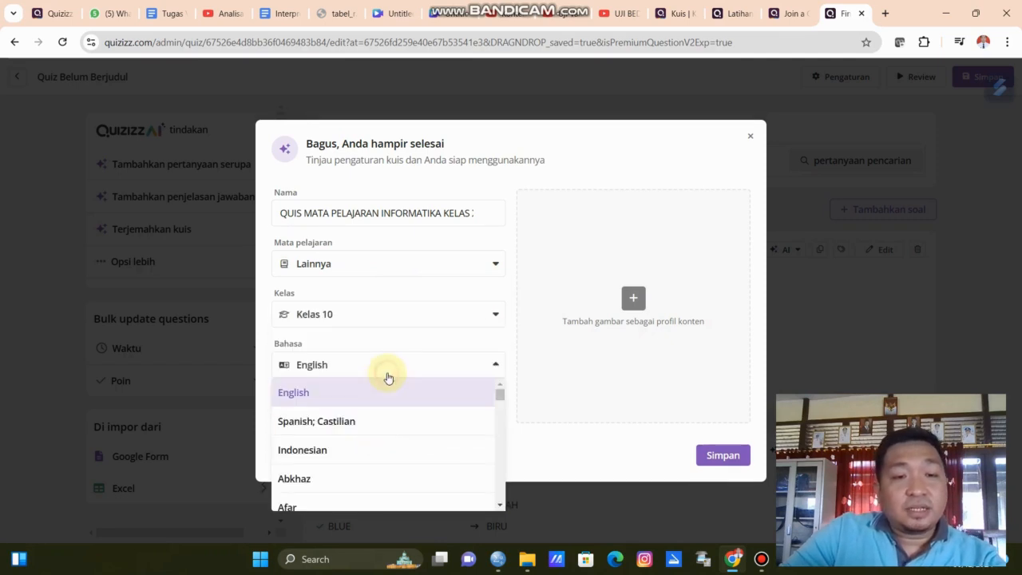
pyautogui.click(392, 453)
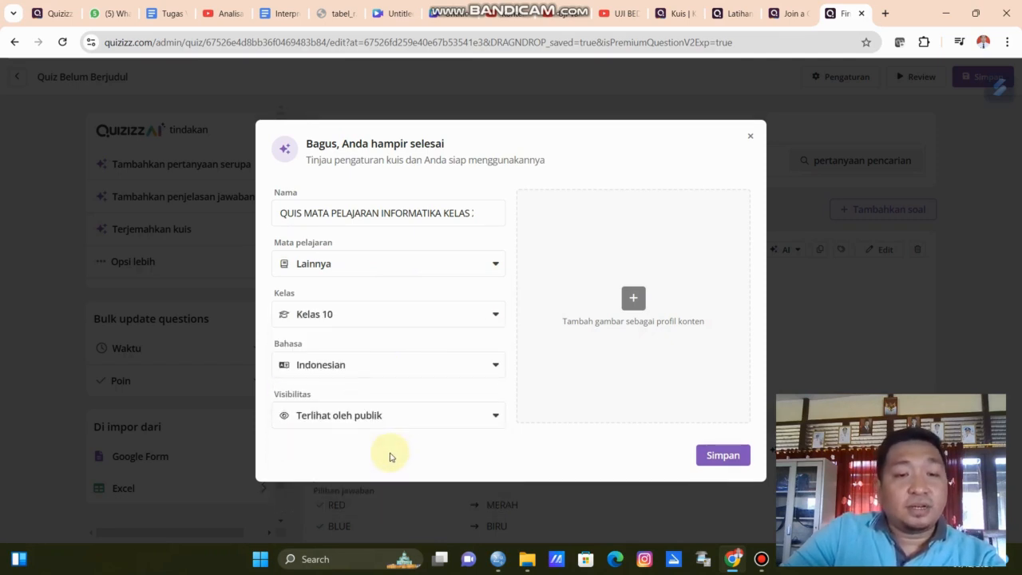
pyautogui.click(392, 423)
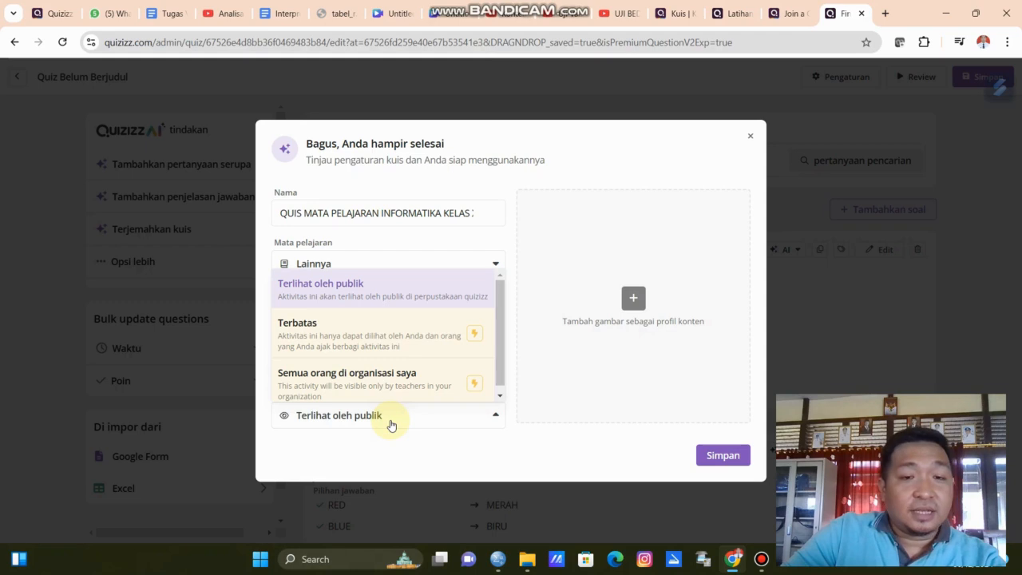
pyautogui.click(411, 299)
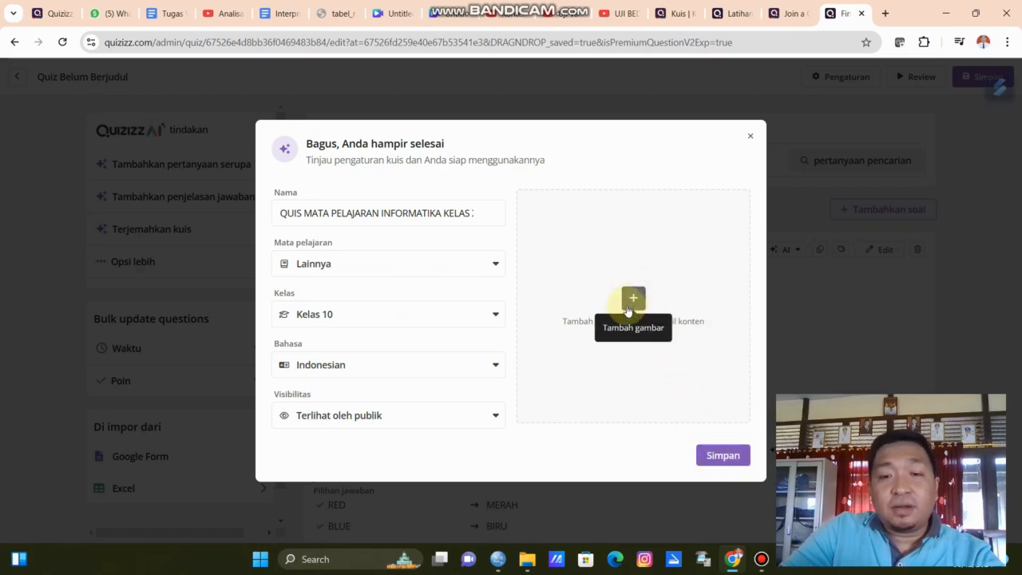
pyautogui.click(717, 465)
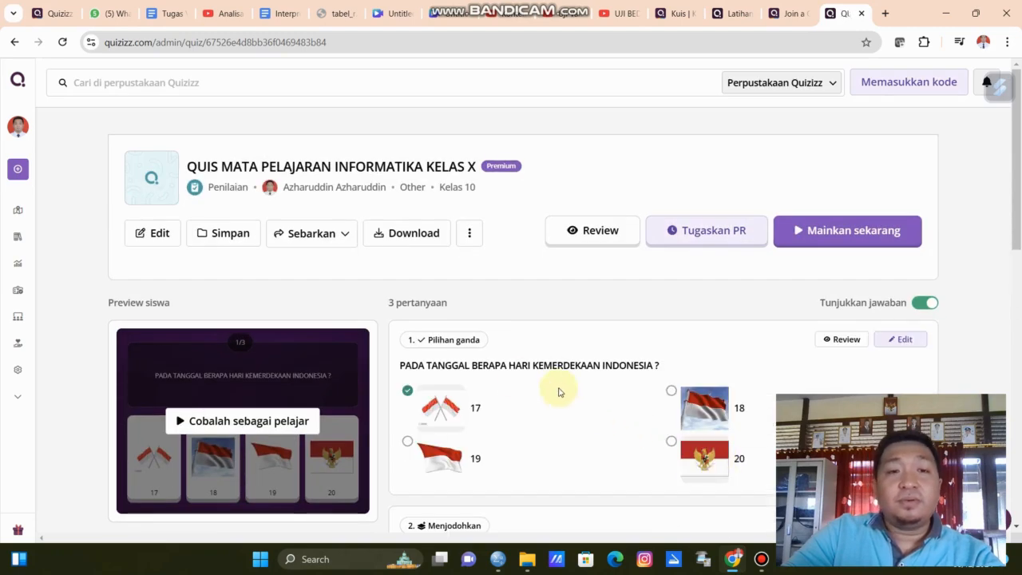
# Preview the quiz as a student and answer the first question with 17.
pyautogui.click(606, 238)
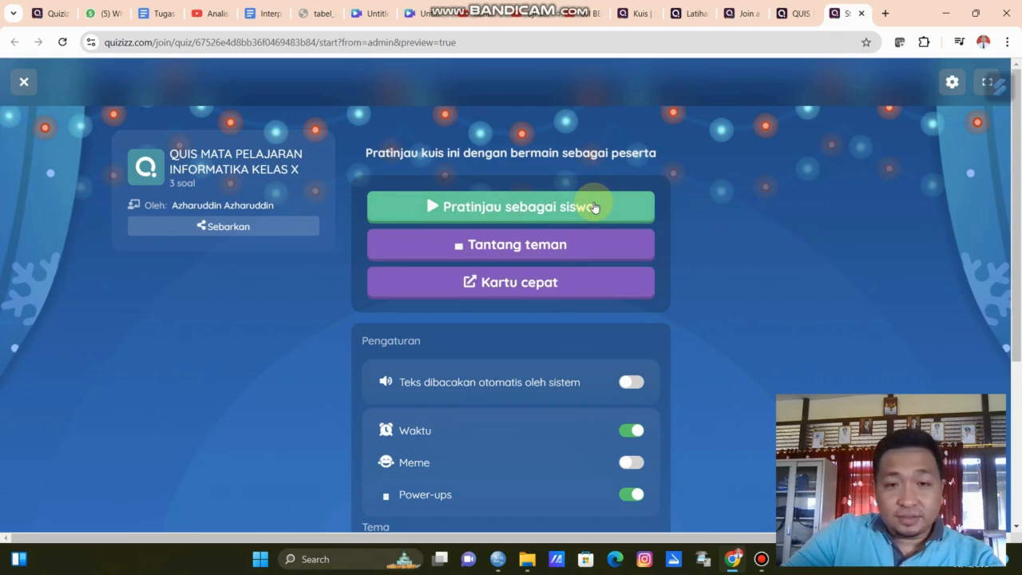
pyautogui.click(594, 207)
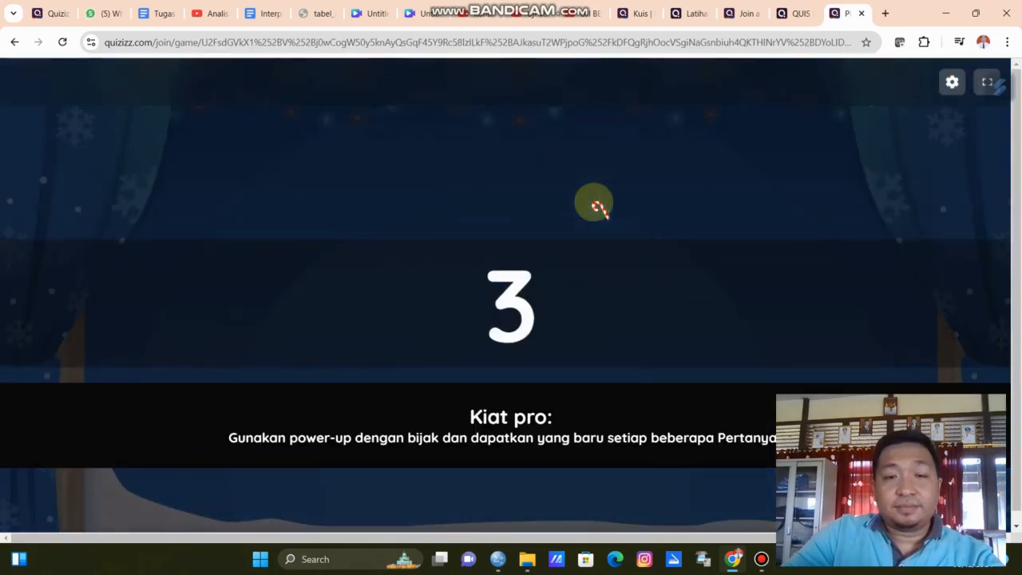
pyautogui.press('XF86AudioRaiseVolume')
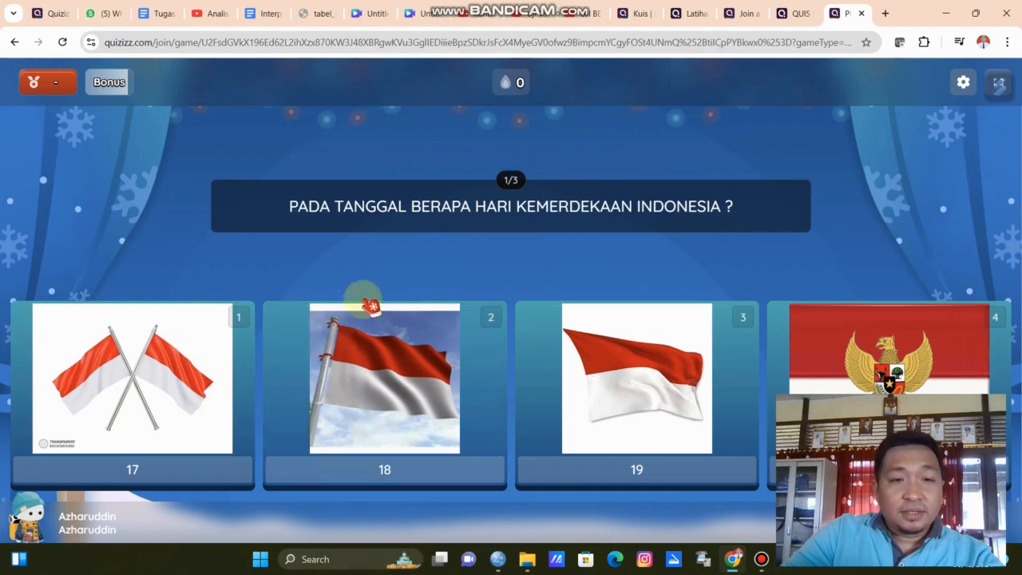
pyautogui.click(149, 426)
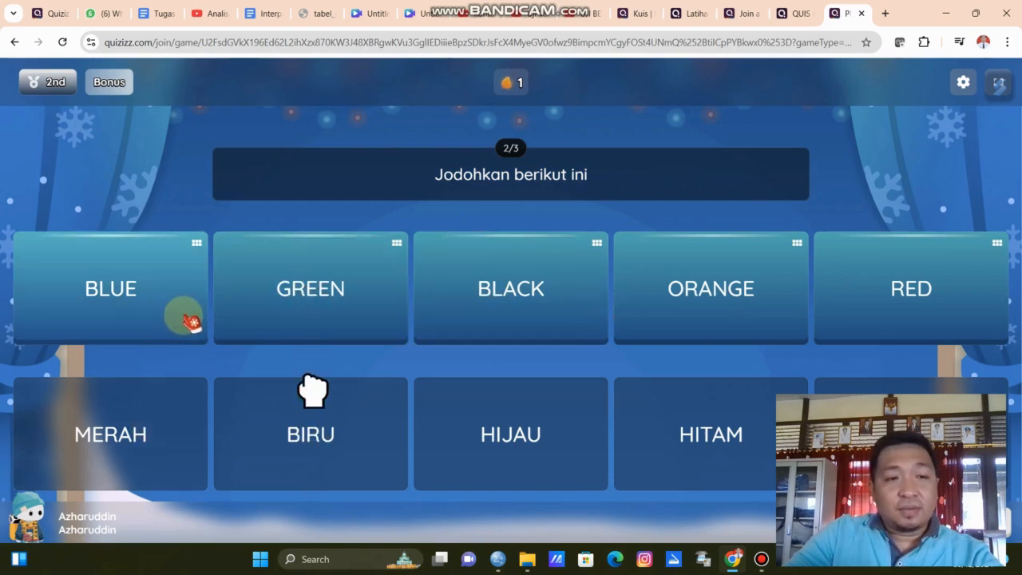
# Match the English colour words to the Indonesian colour words in the matching question.
pyautogui.moveTo(144, 303); pyautogui.dragTo(343, 435)
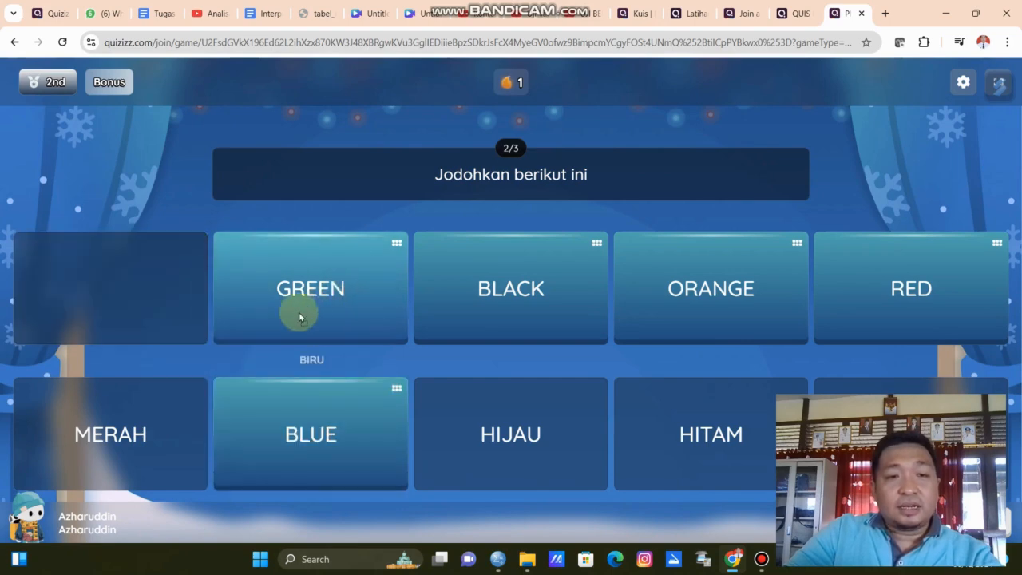
pyautogui.moveTo(303, 309); pyautogui.dragTo(160, 423)
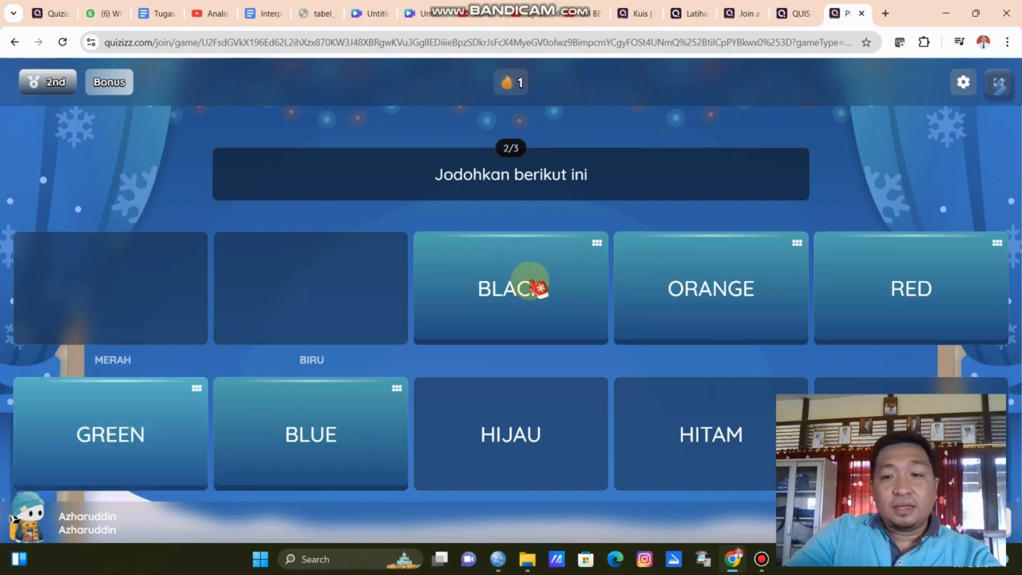
pyautogui.moveTo(531, 288); pyautogui.dragTo(699, 419)
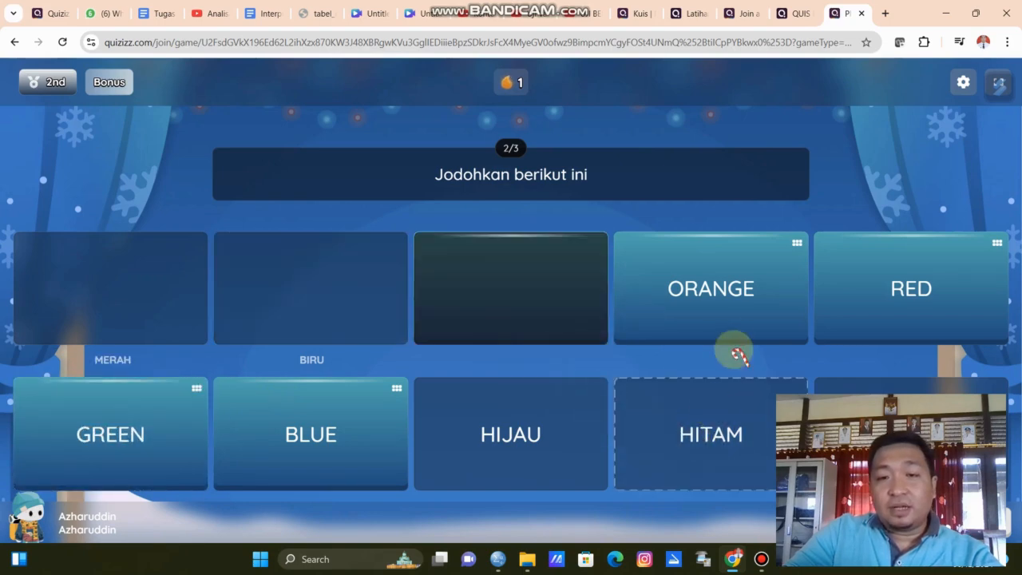
pyautogui.moveTo(726, 292); pyautogui.dragTo(910, 415)
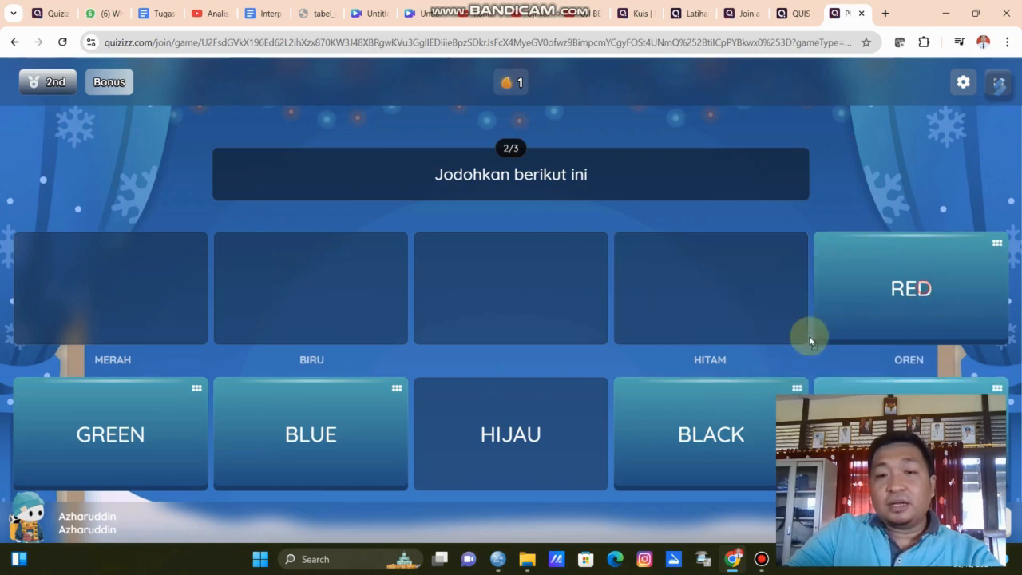
pyautogui.moveTo(910, 292); pyautogui.dragTo(546, 443)
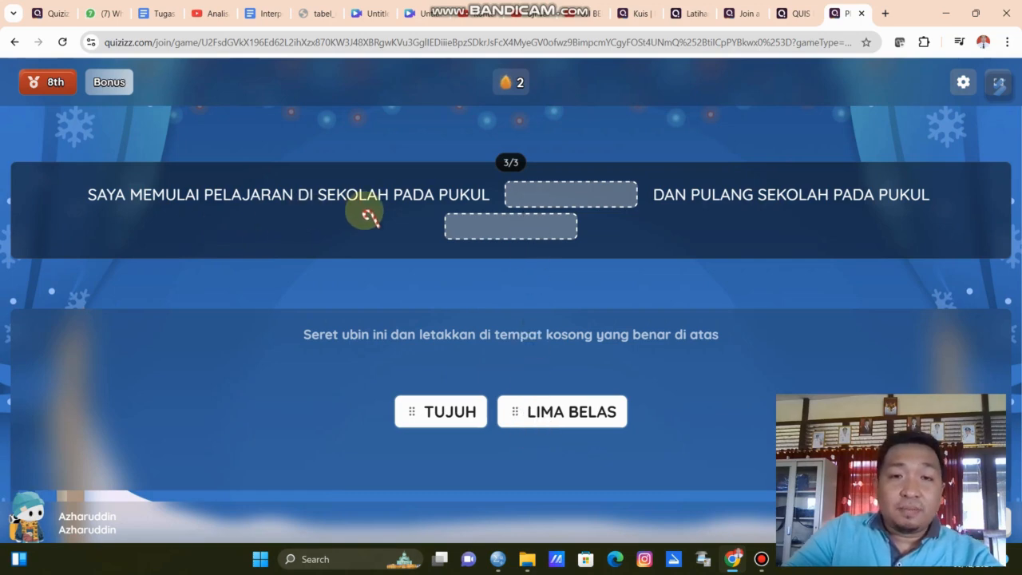
# Drop LIMA BELAS into the first blank and TUJUH into the second, then close the results summary.
pyautogui.moveTo(593, 411); pyautogui.dragTo(598, 198)
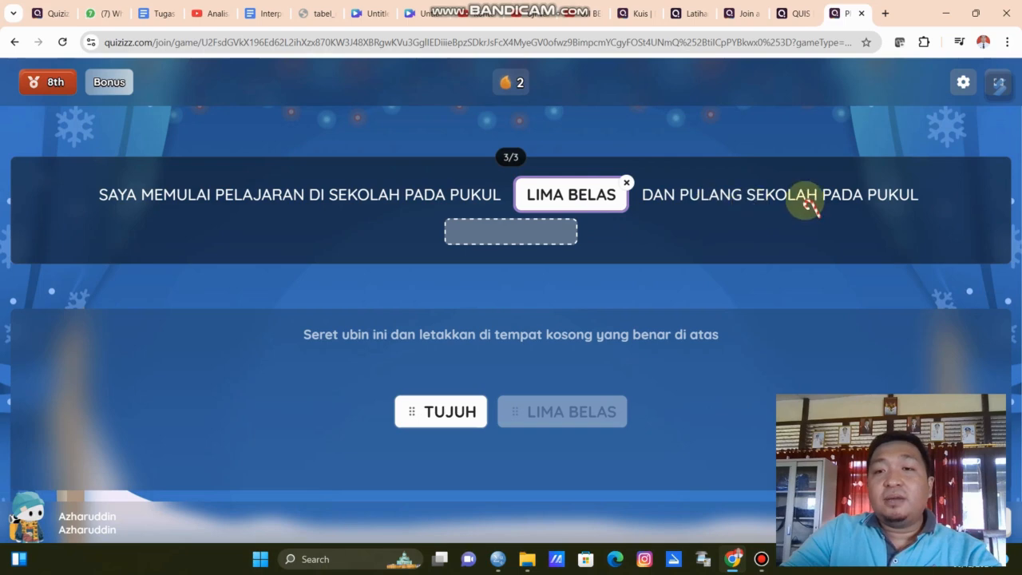
pyautogui.moveTo(444, 411); pyautogui.dragTo(501, 232)
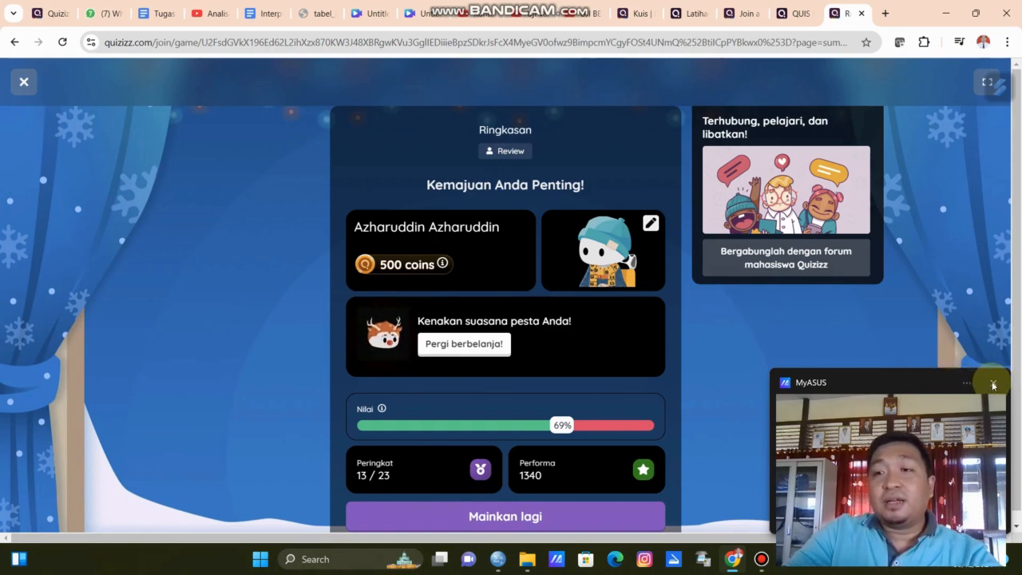
pyautogui.click(25, 82)
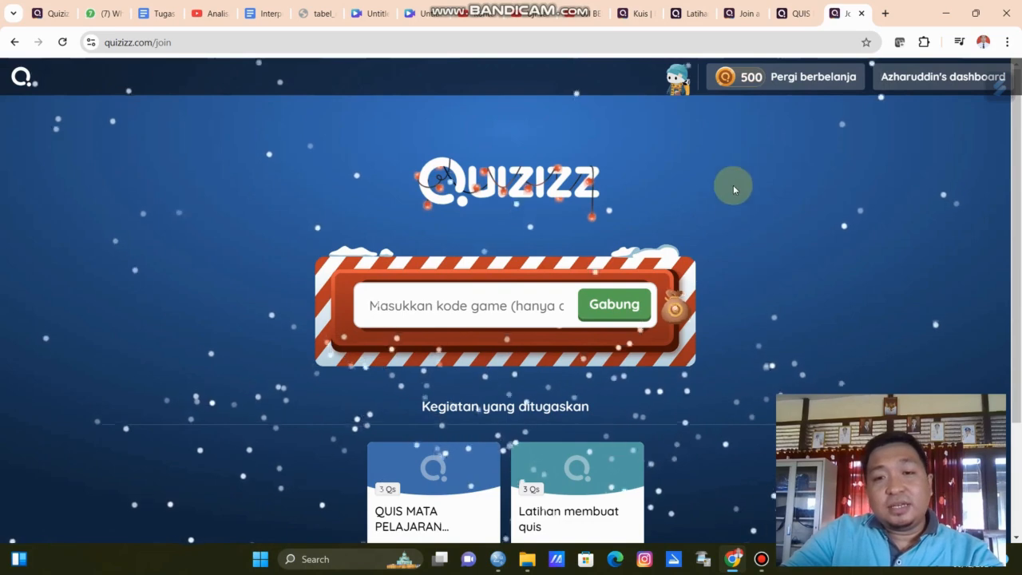
pyautogui.click(763, 564)
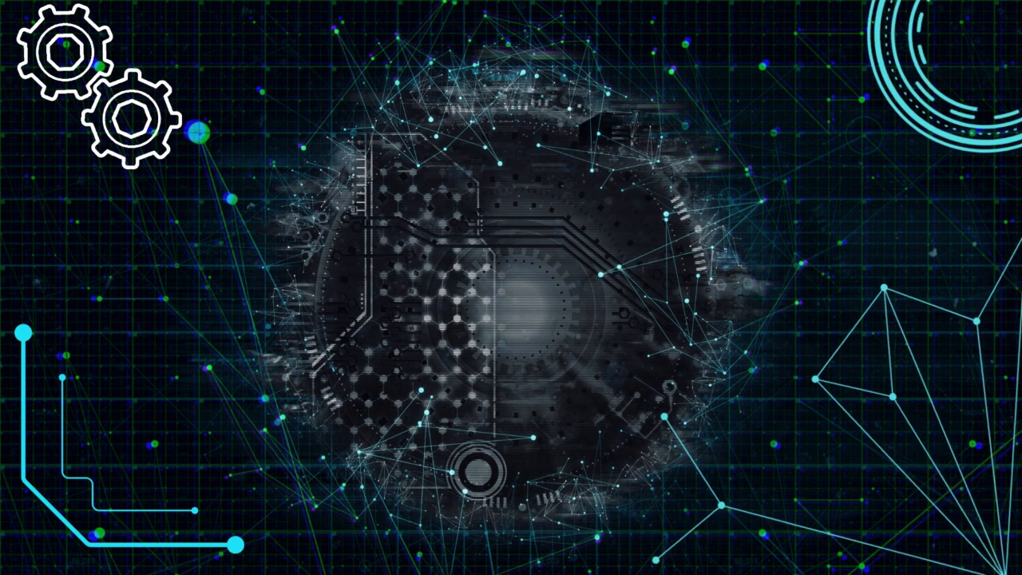